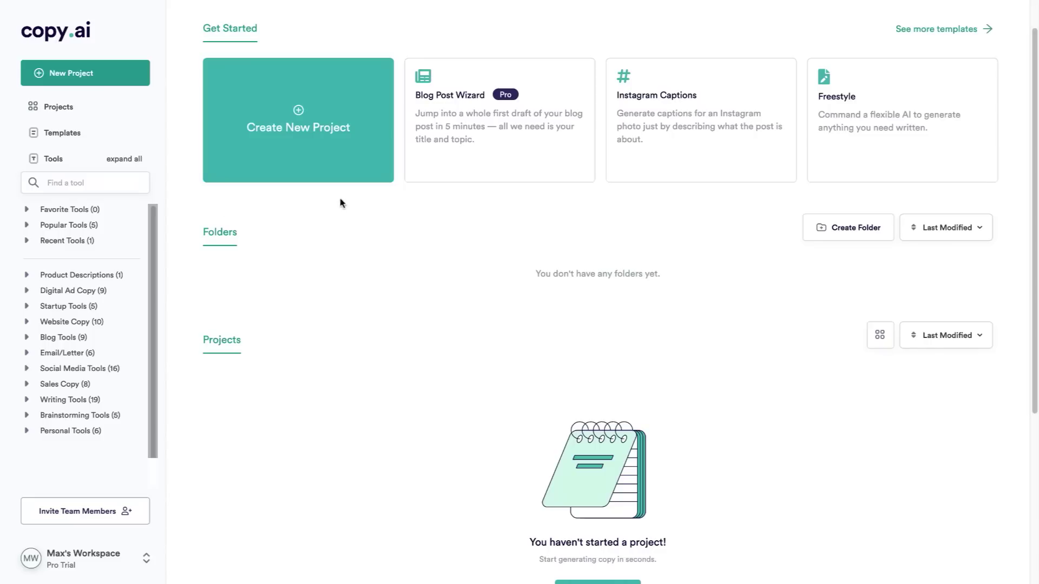
Expand every tool category, scroll through the list, then collapse them again.
click(453, 205)
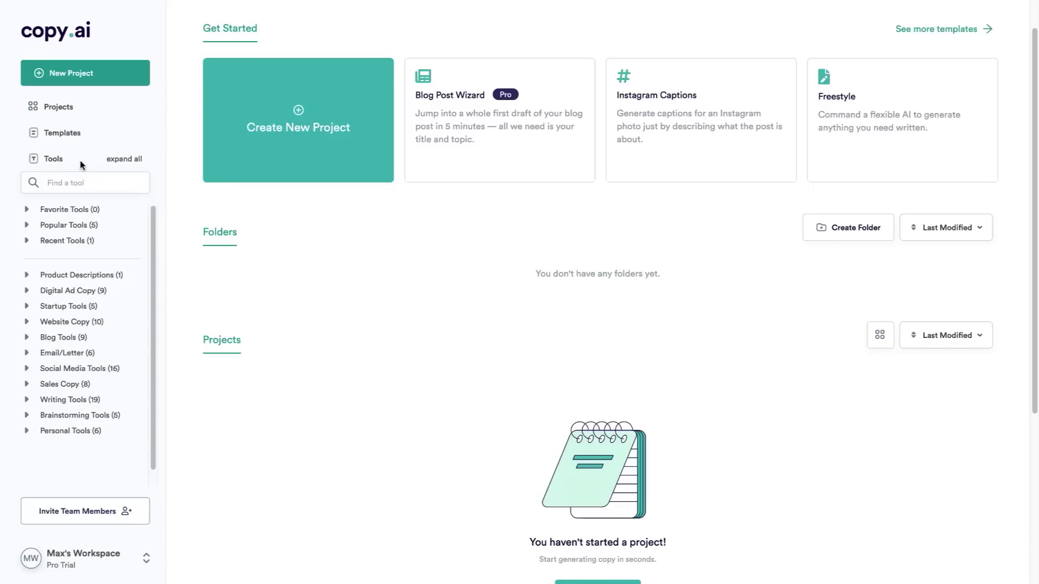
click(123, 160)
scroll(151, 279, down, 3)
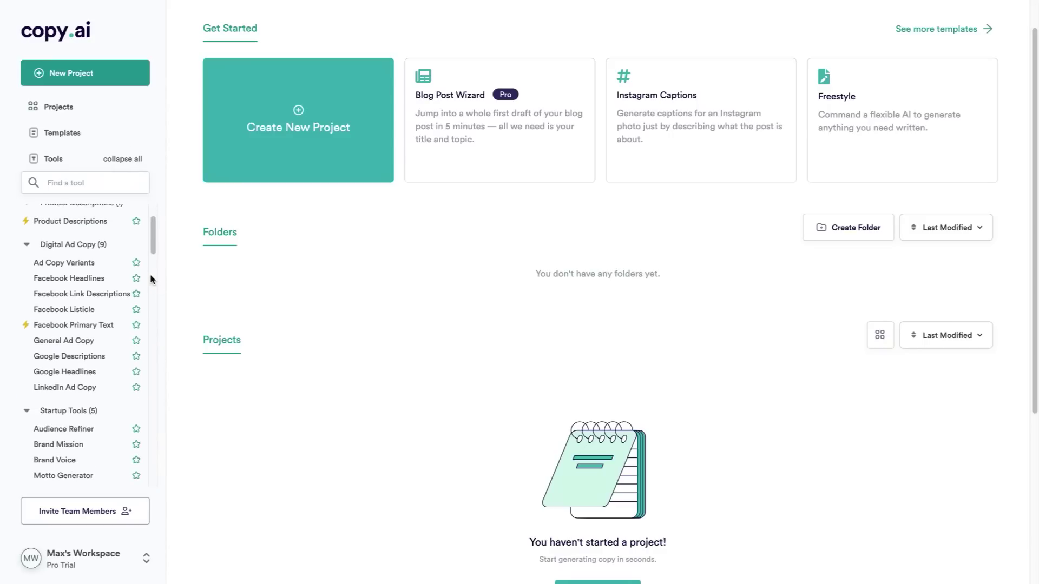
scroll(151, 279, down, 3)
scroll(151, 279, down, 8)
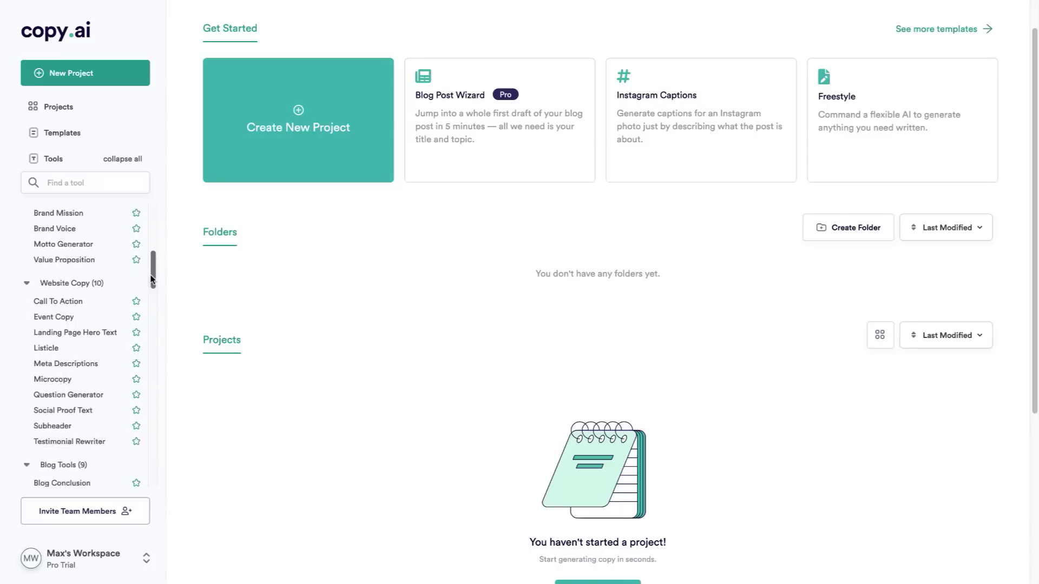
scroll(151, 279, down, 2)
scroll(151, 279, down, 1)
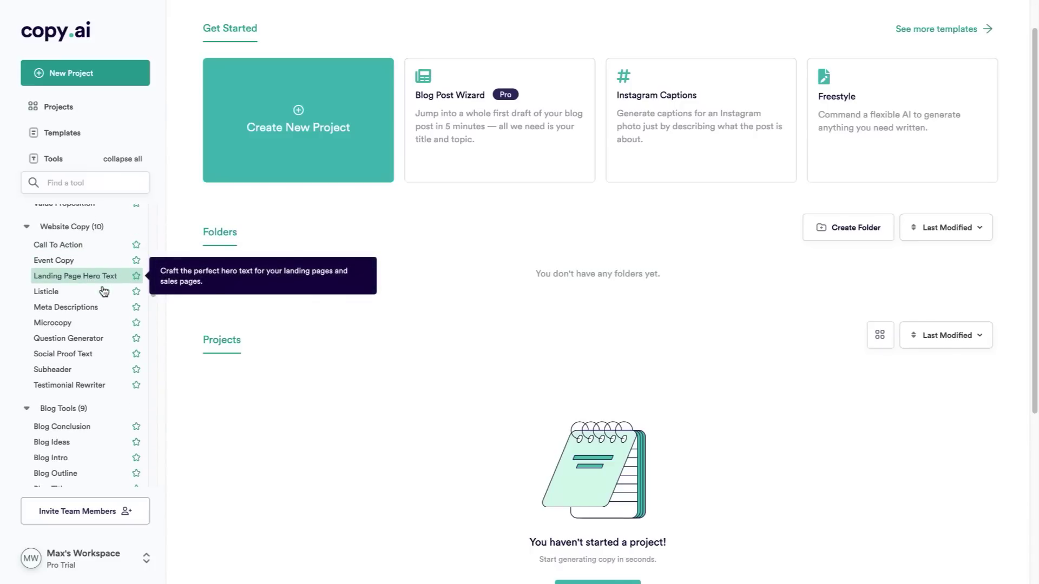
scroll(161, 322, down, 1)
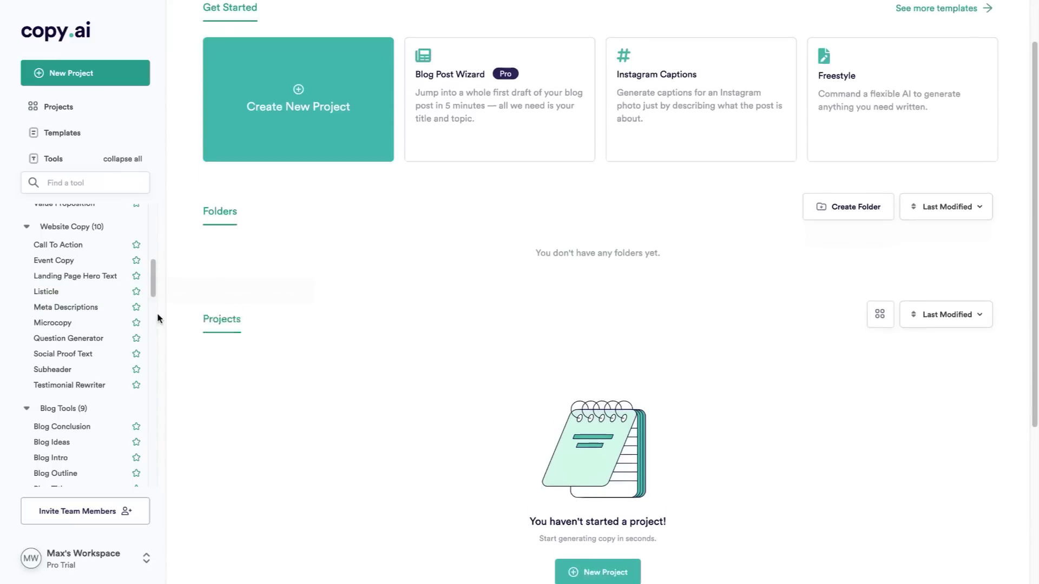
scroll(145, 312, down, 1)
scroll(145, 312, down, 2)
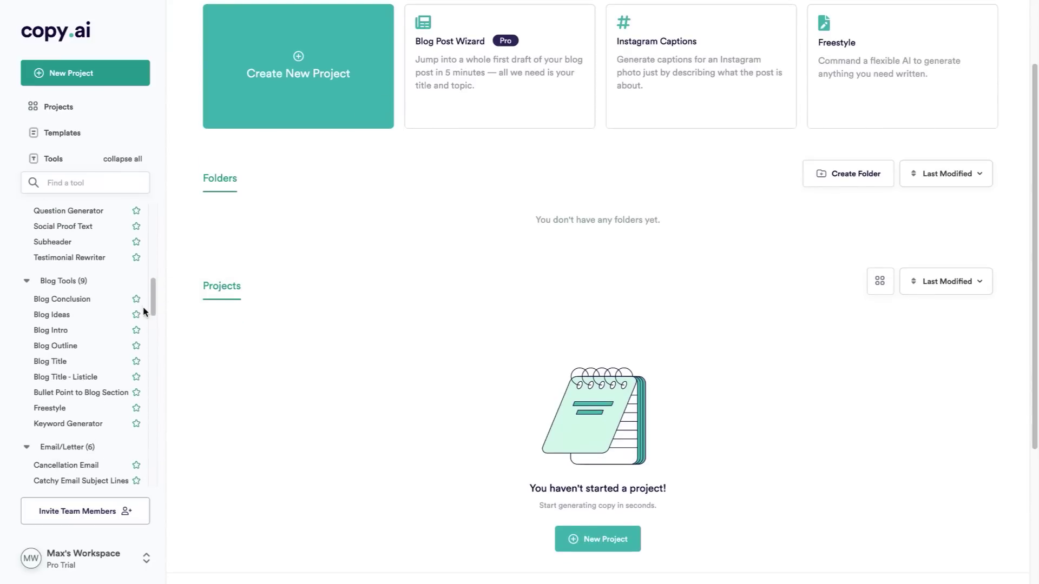
scroll(145, 312, down, 2)
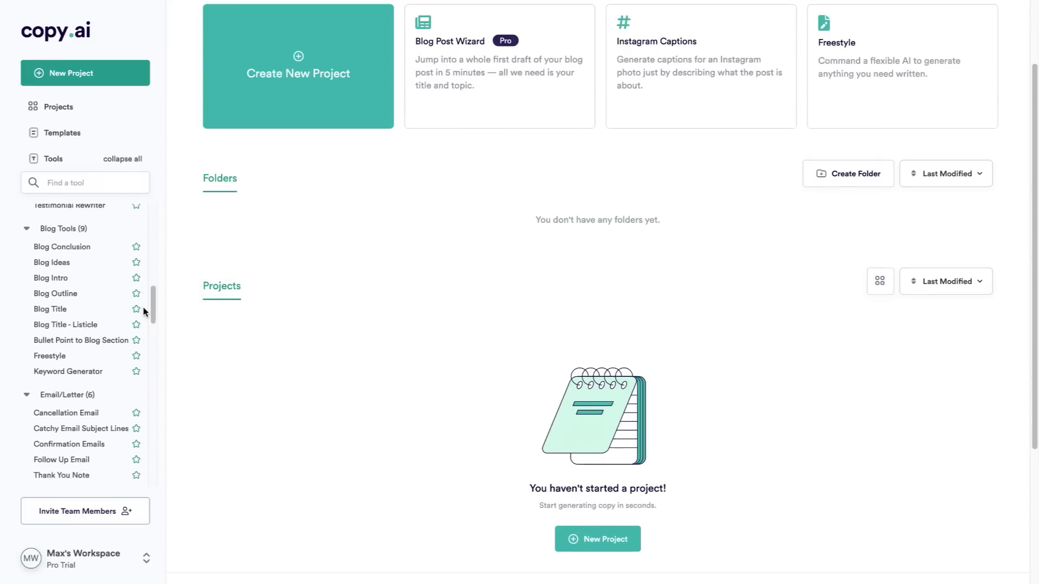
click(122, 159)
scroll(741, 192, up, 1)
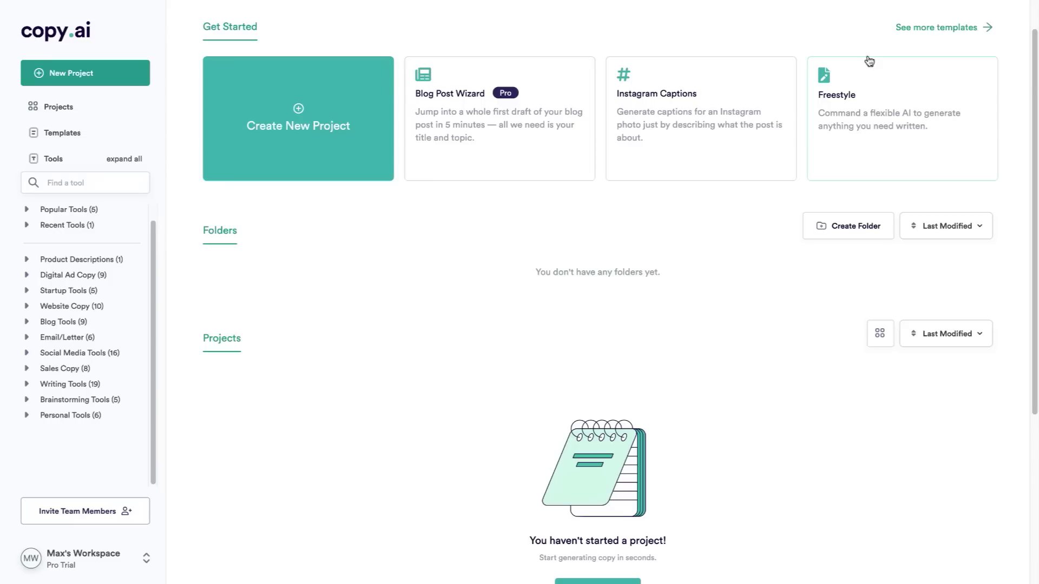
Open the full template gallery and filter it to Email templates.
click(919, 33)
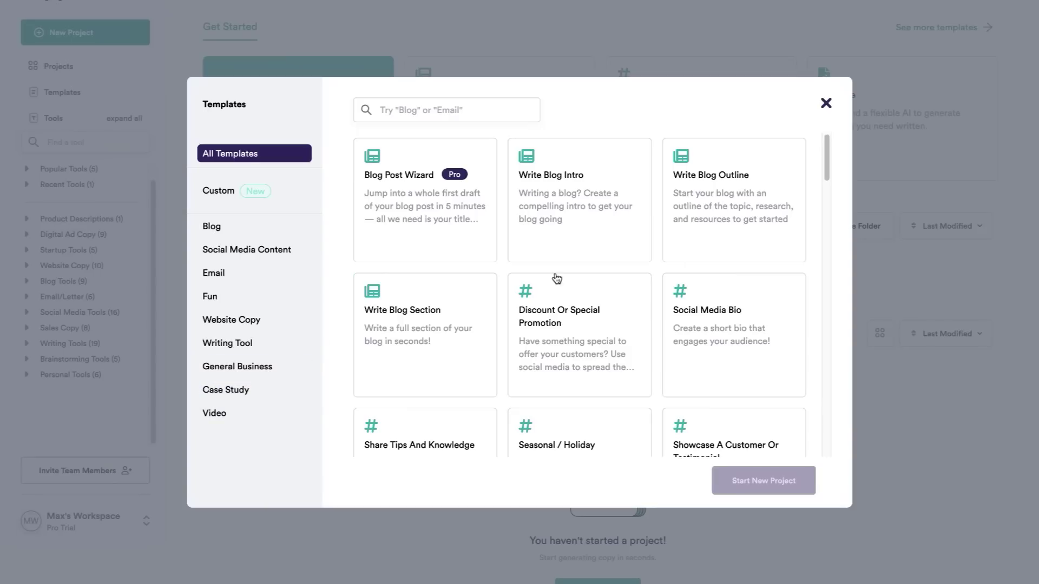
drag(826, 165, 821, 324)
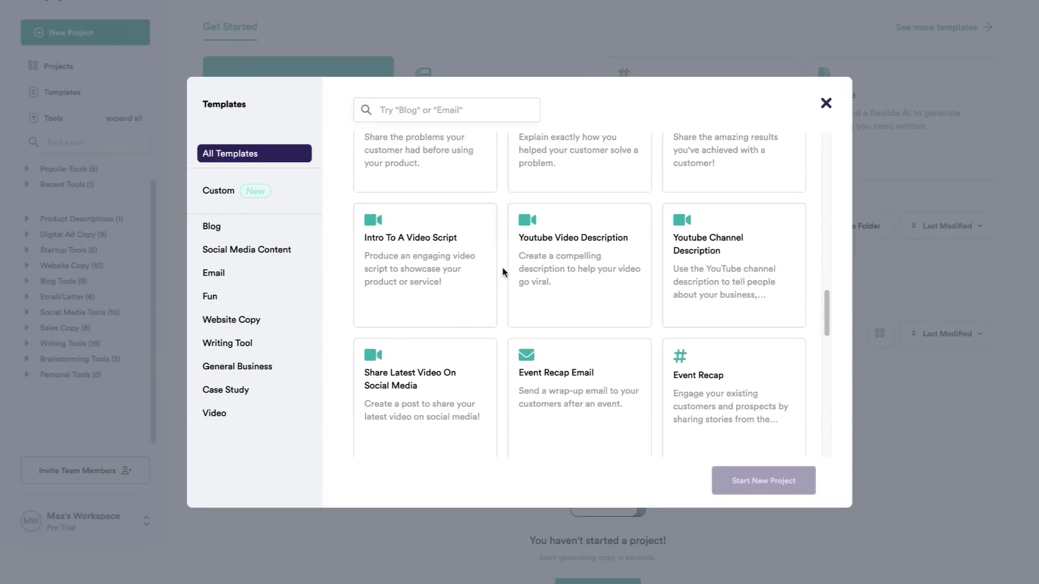
scroll(503, 271, down, 5)
scroll(503, 272, down, 2)
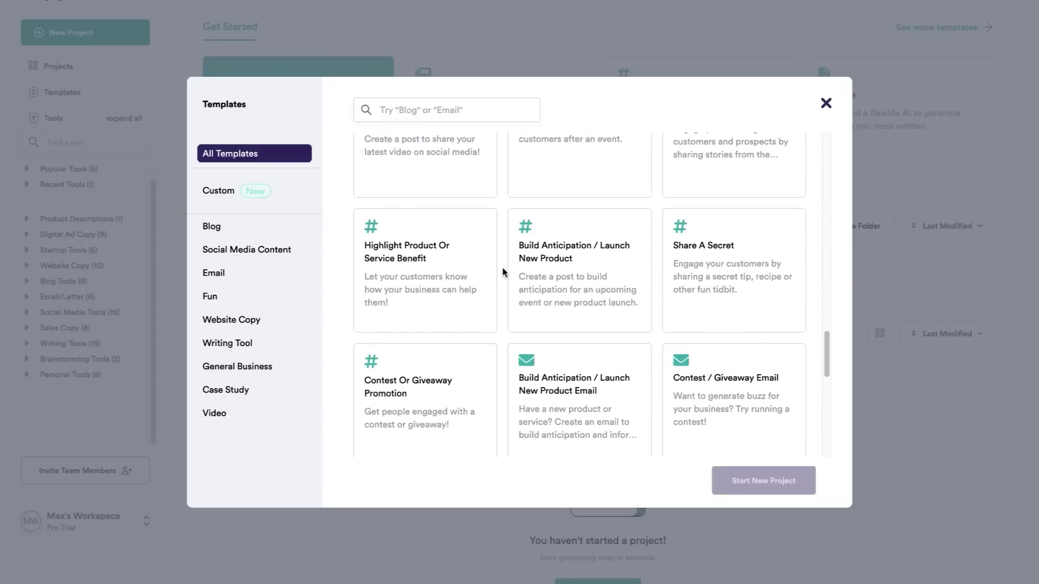
click(231, 281)
scroll(487, 279, up, 1)
scroll(501, 259, up, 4)
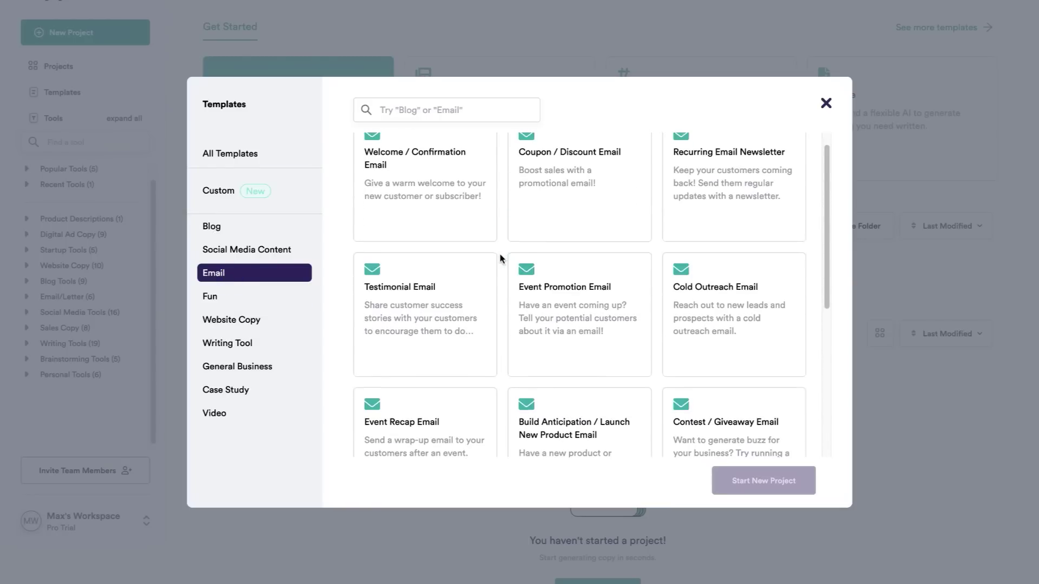
scroll(501, 260, up, 1)
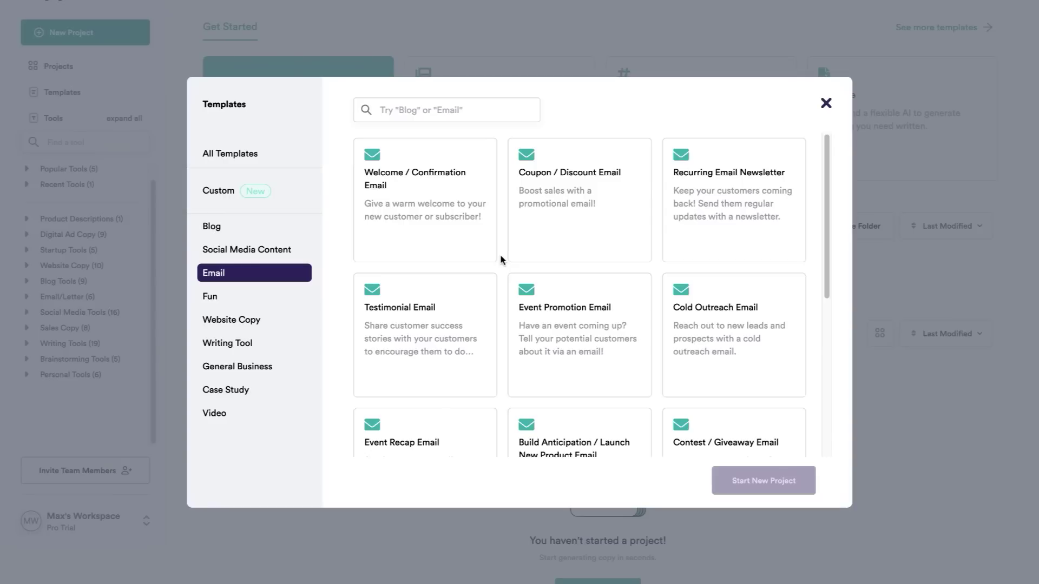
Select the Blog Post Wizard template from the gallery.
scroll(501, 260, down, 1)
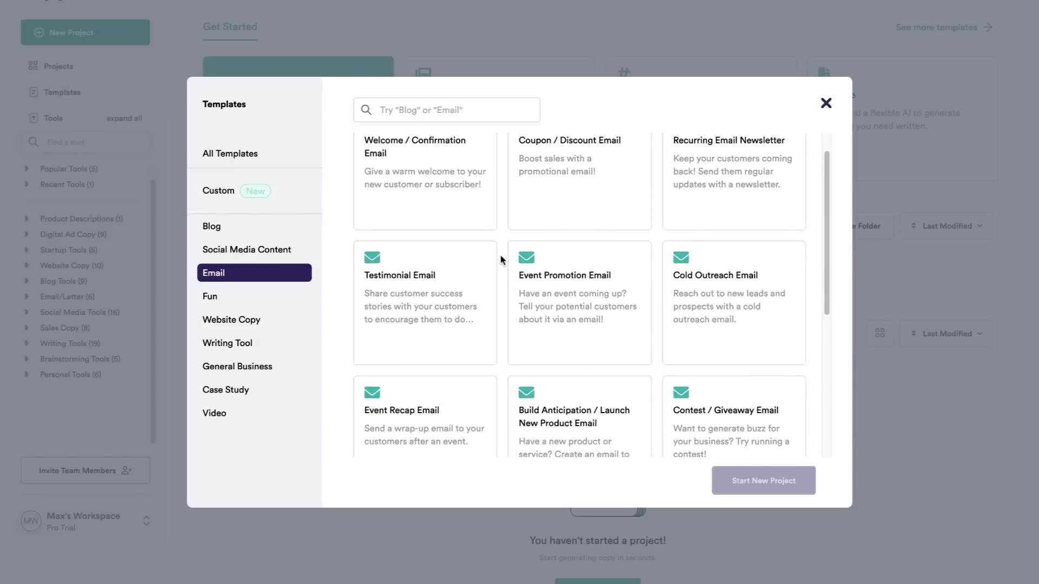
scroll(500, 260, down, 2)
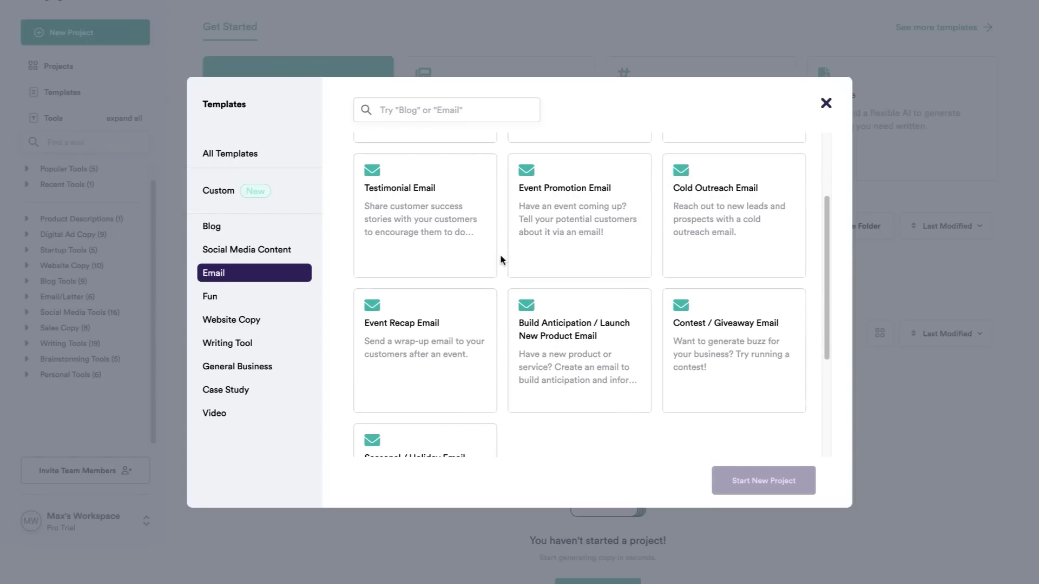
scroll(500, 260, up, 3)
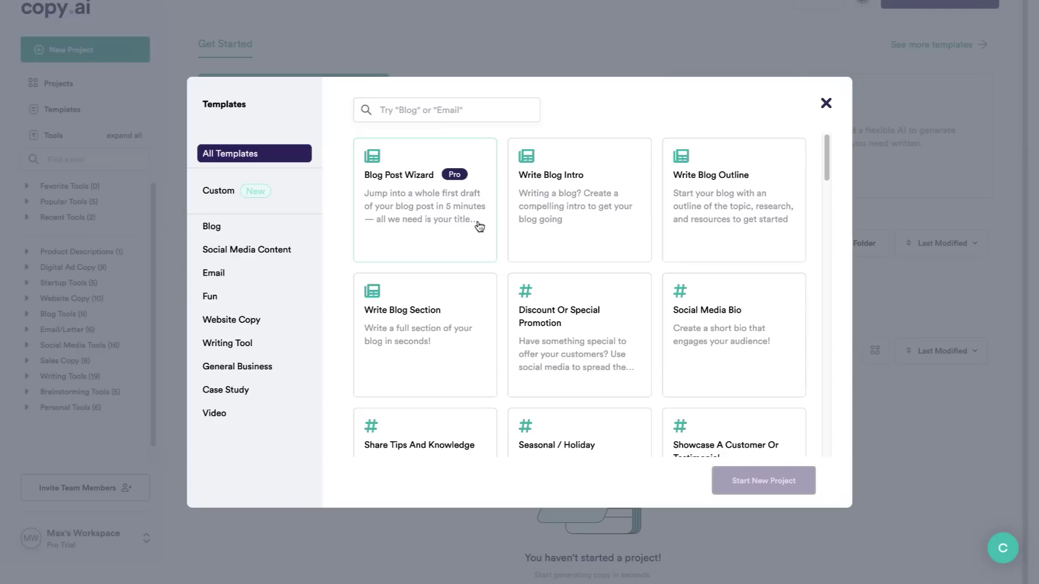
click(418, 161)
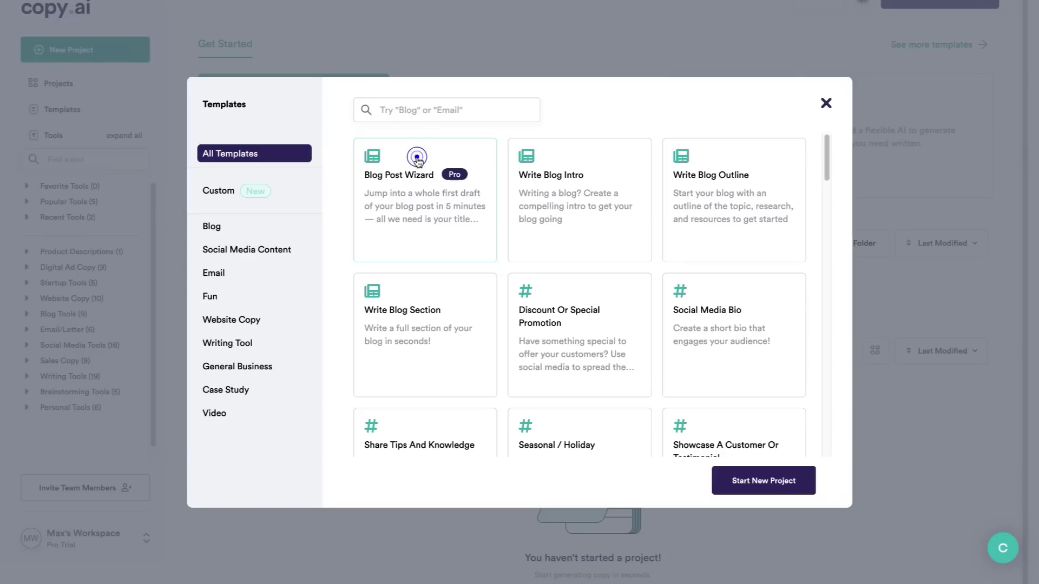
Start a Blog Post Wizard project 'Best gardening tools for summer' with Friendly tone and generate its outline.
click(805, 477)
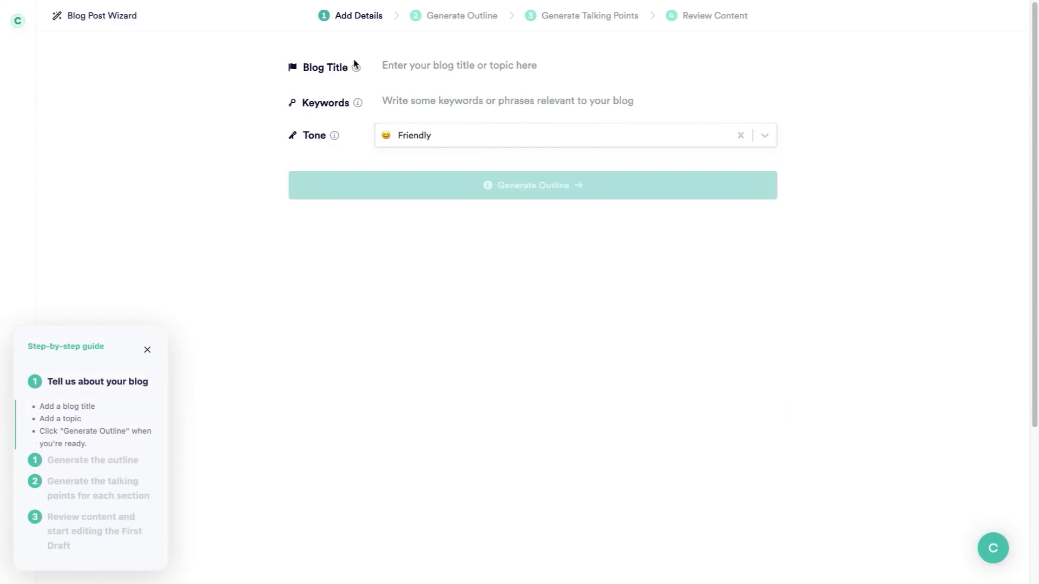
click(560, 136)
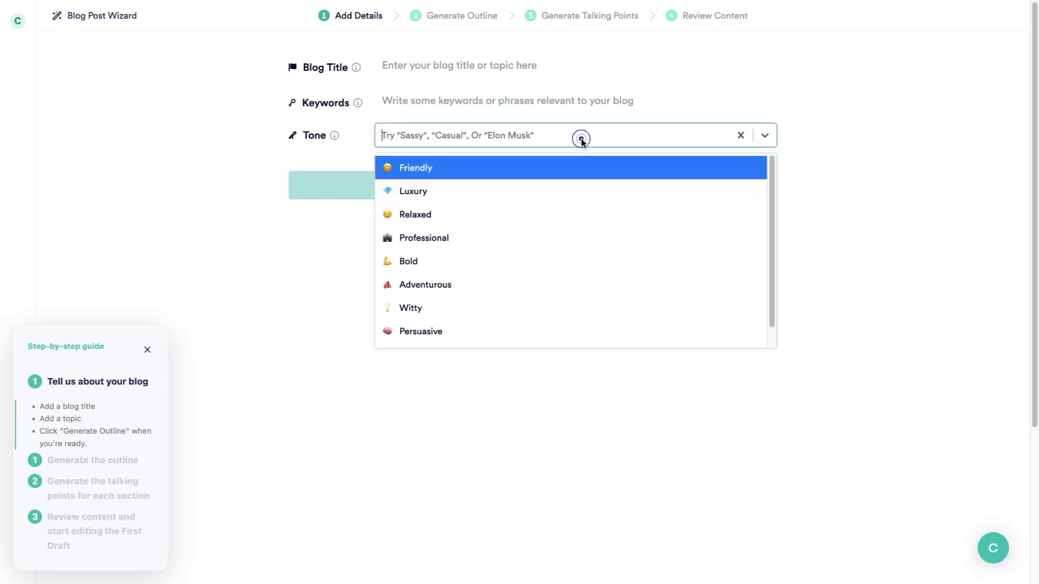
scroll(589, 209, down, 1)
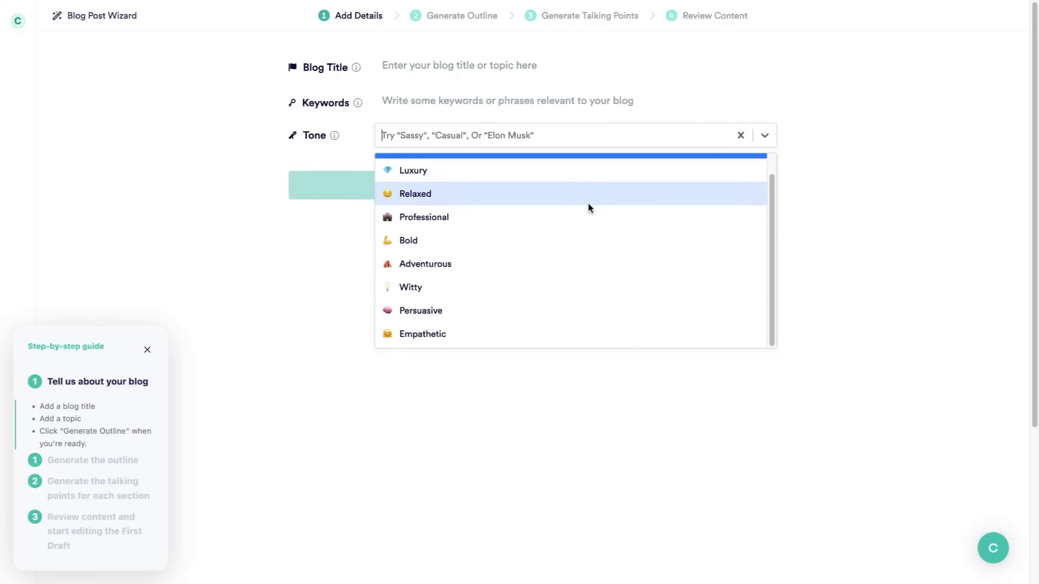
scroll(589, 209, up, 1)
click(524, 170)
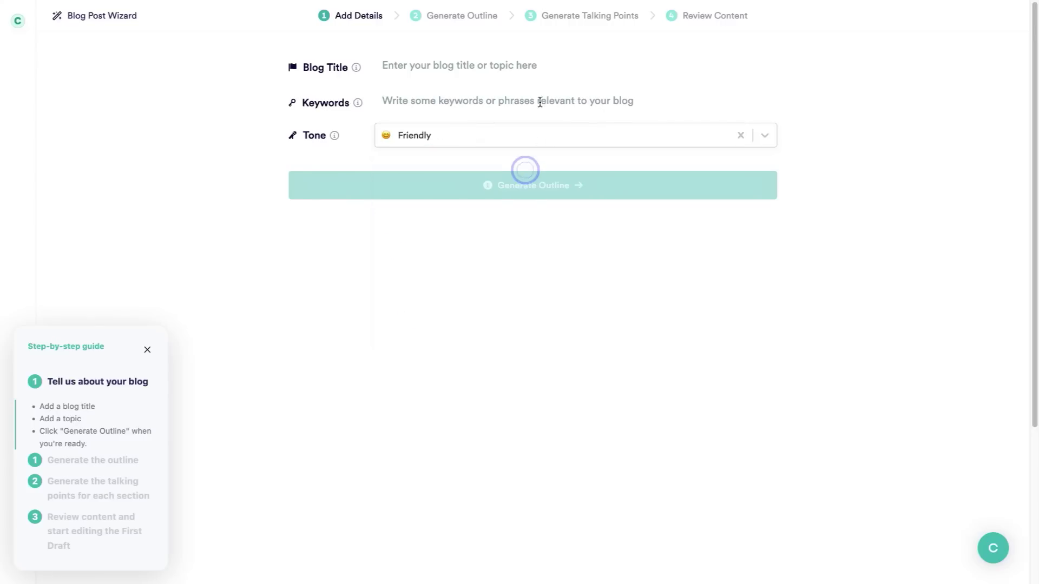
mouse_move(355, 67)
click(616, 274)
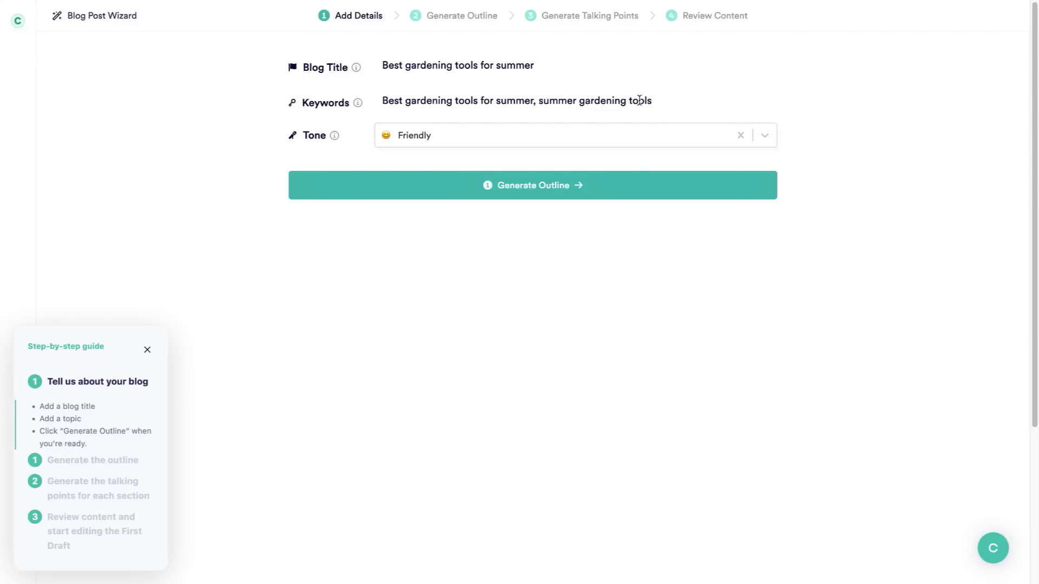
click(638, 195)
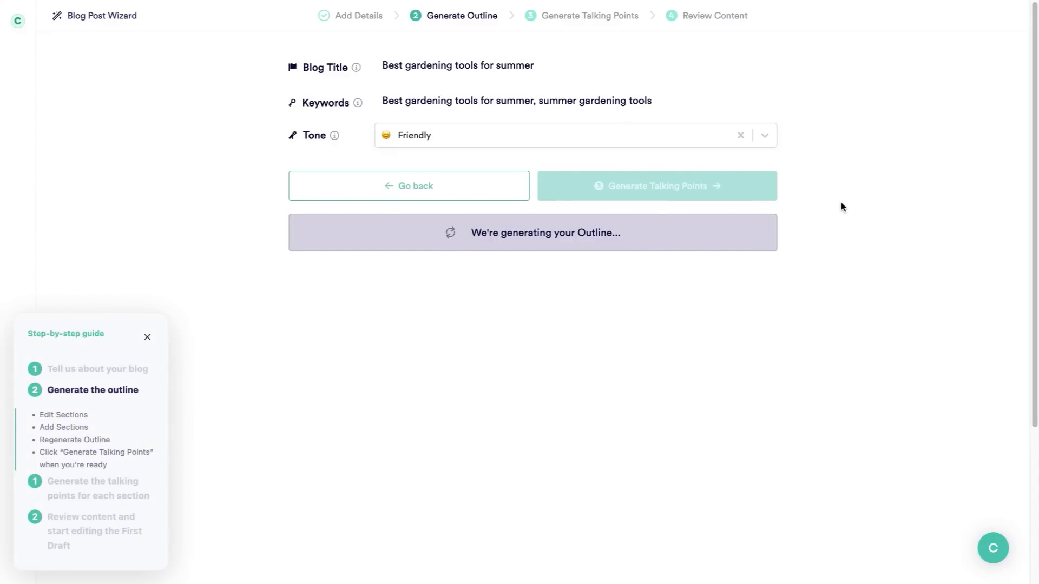
Delete the final backyard face-lift outline section and generate talking points for the rest.
scroll(841, 207, down, 2)
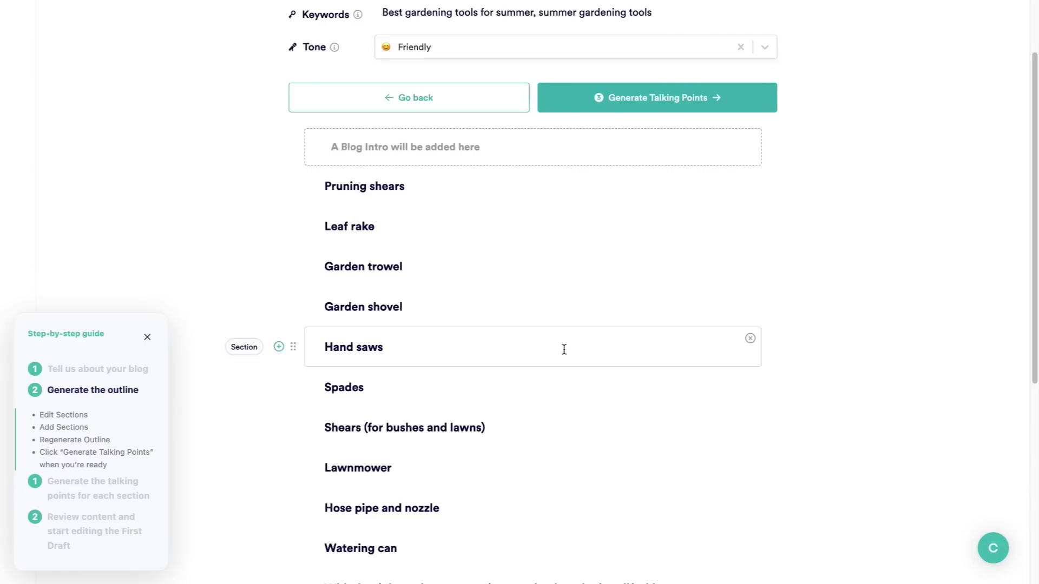
scroll(578, 408, down, 2)
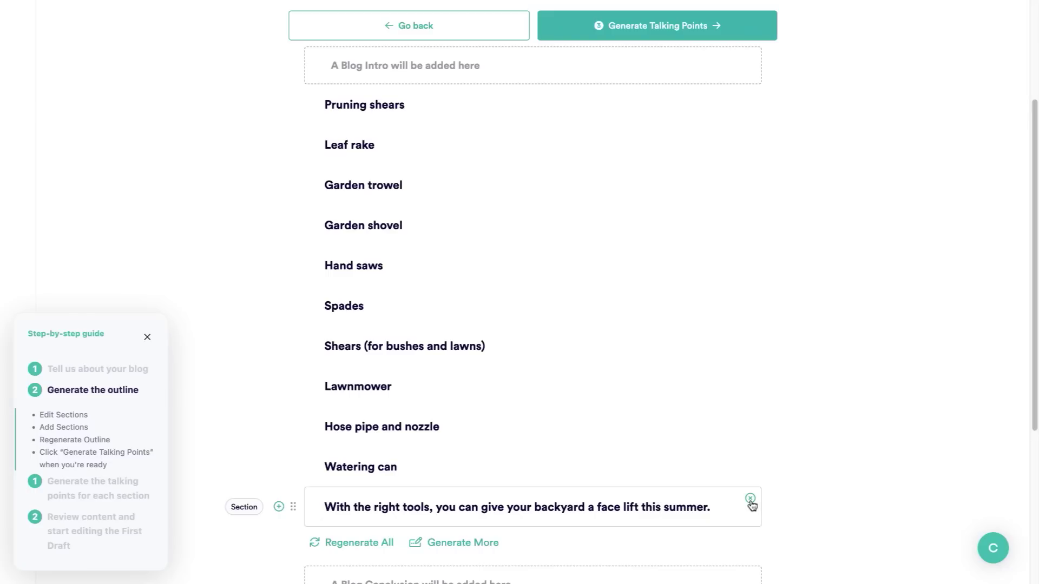
click(750, 498)
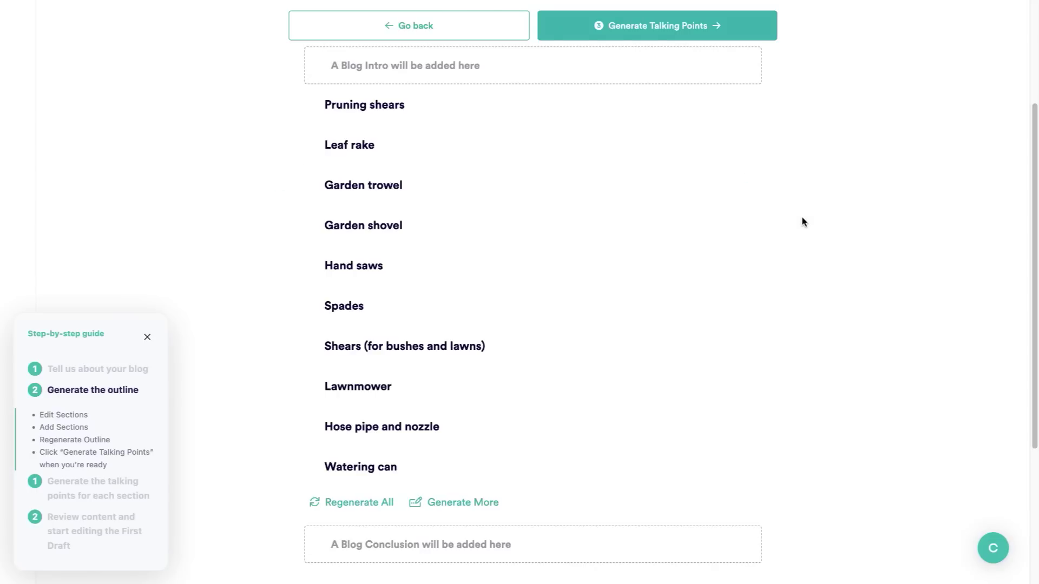
scroll(803, 222, up, 1)
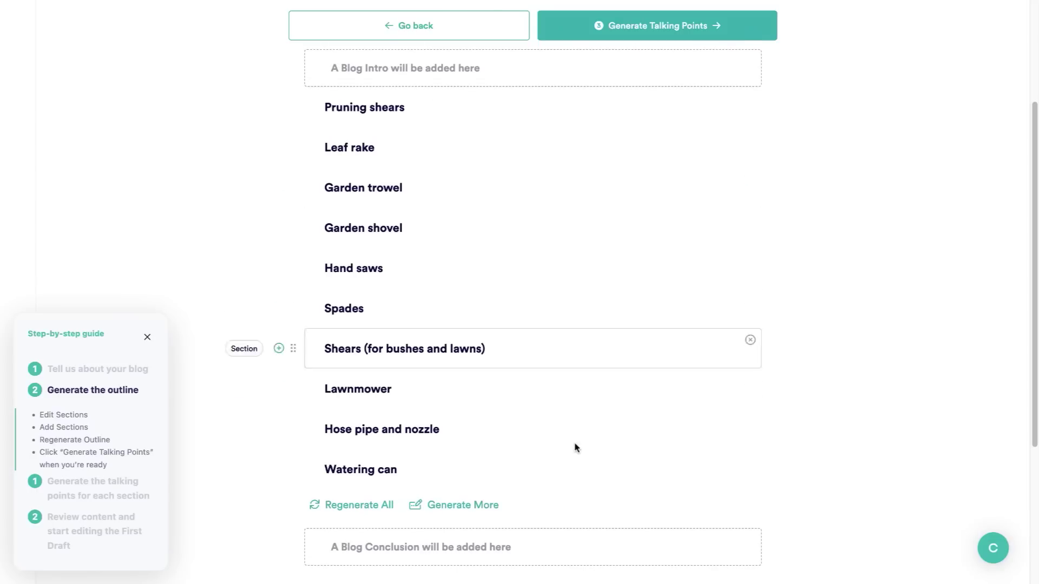
click(740, 34)
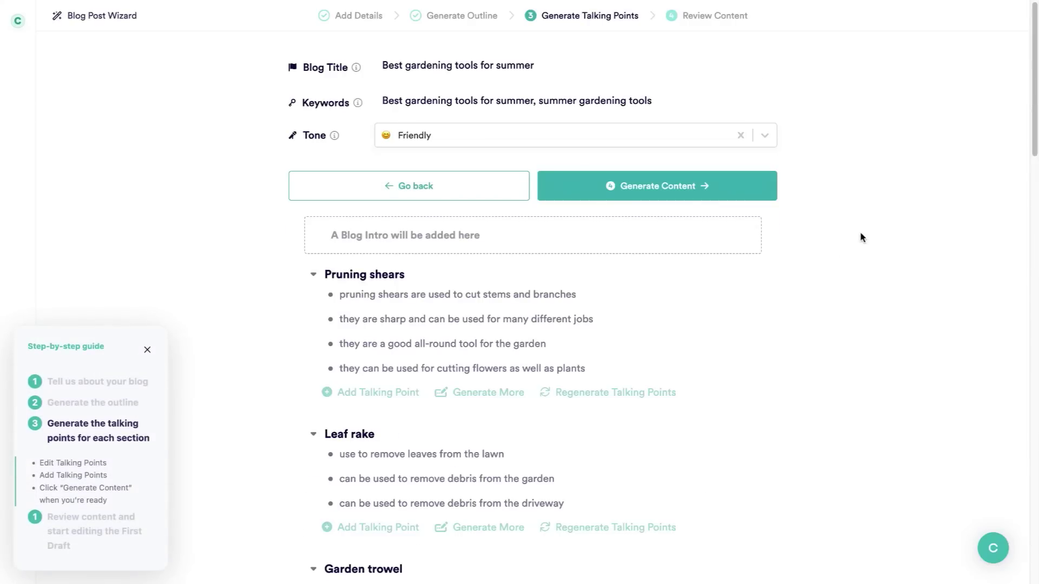
Regenerate the Pruning shears talking points and review every section's bullets.
scroll(810, 225, down, 2)
scroll(810, 225, down, 1)
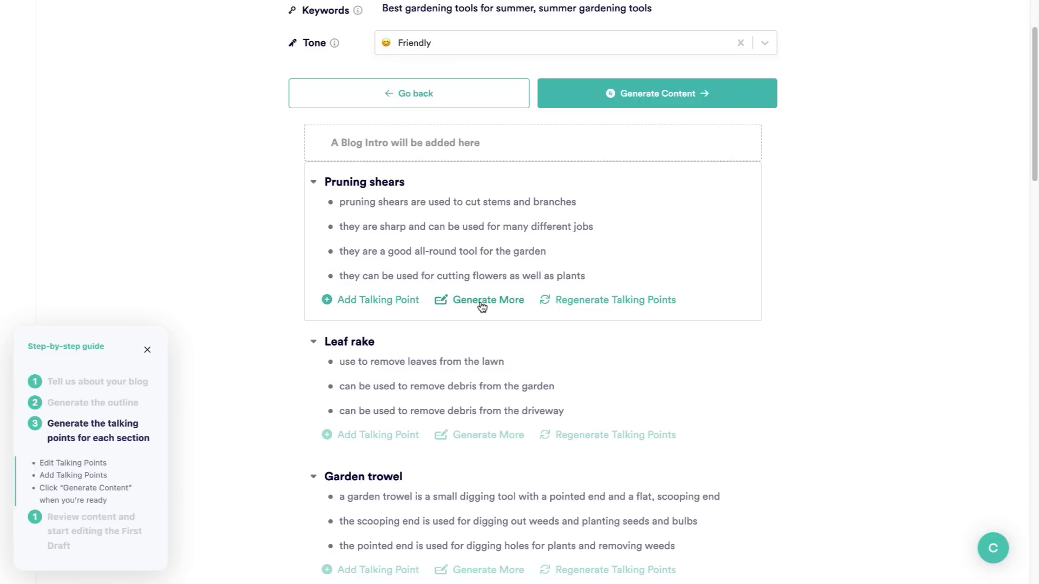
click(631, 302)
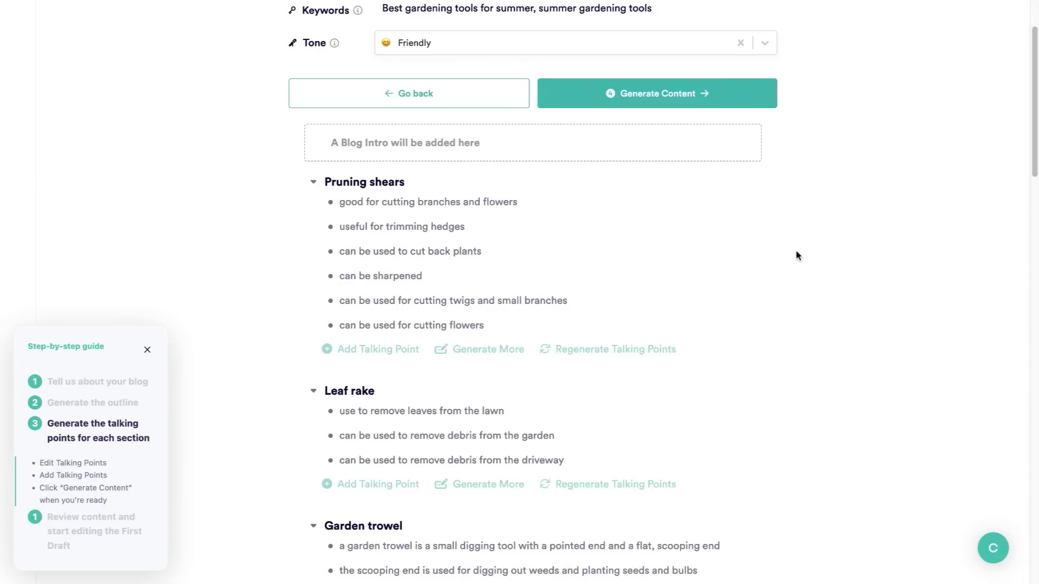
scroll(795, 255, down, 4)
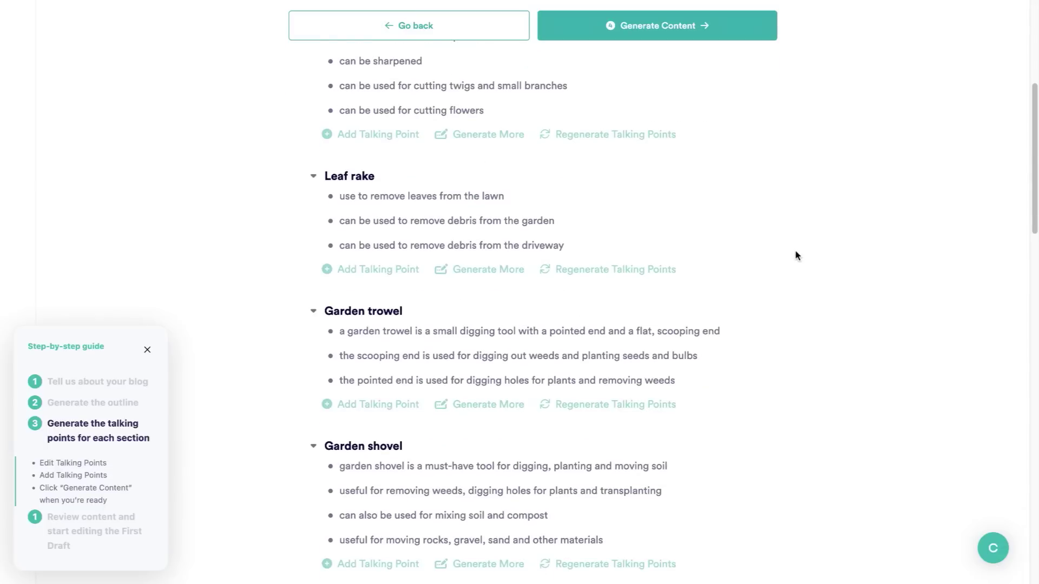
scroll(795, 255, down, 2)
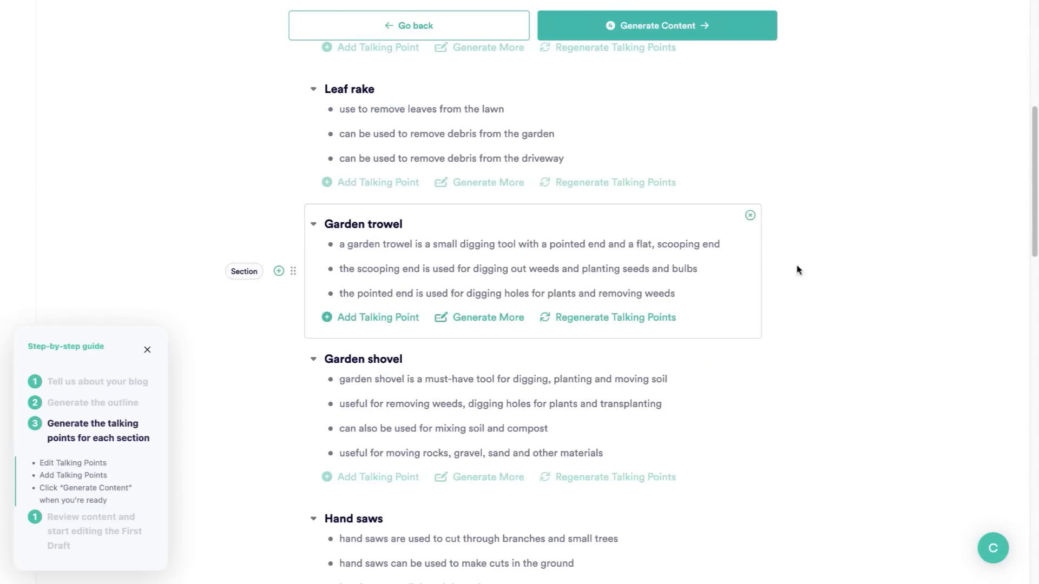
scroll(796, 270, down, 7)
scroll(809, 279, down, 7)
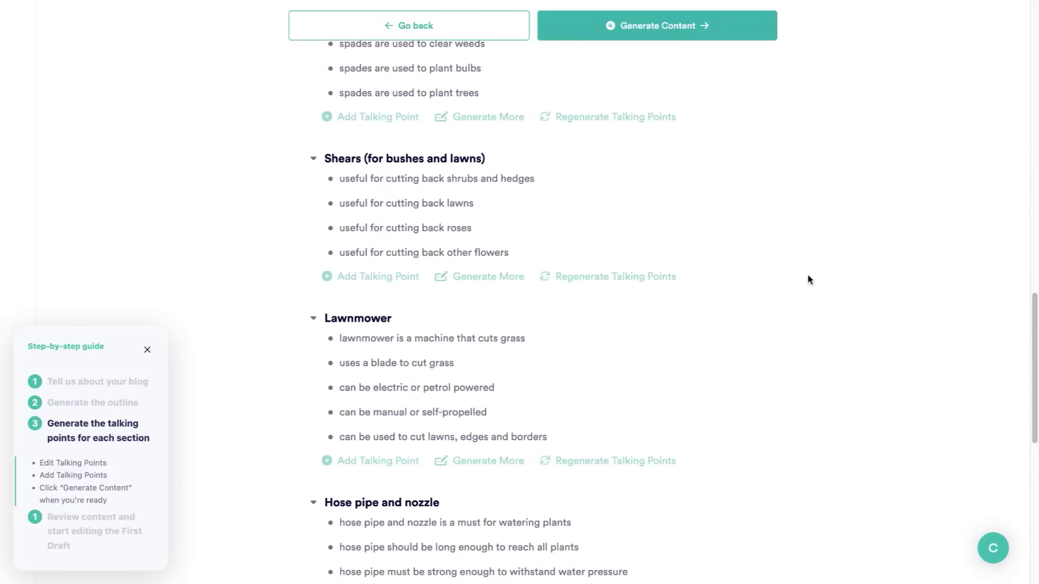
scroll(809, 279, down, 2)
scroll(809, 278, up, 9)
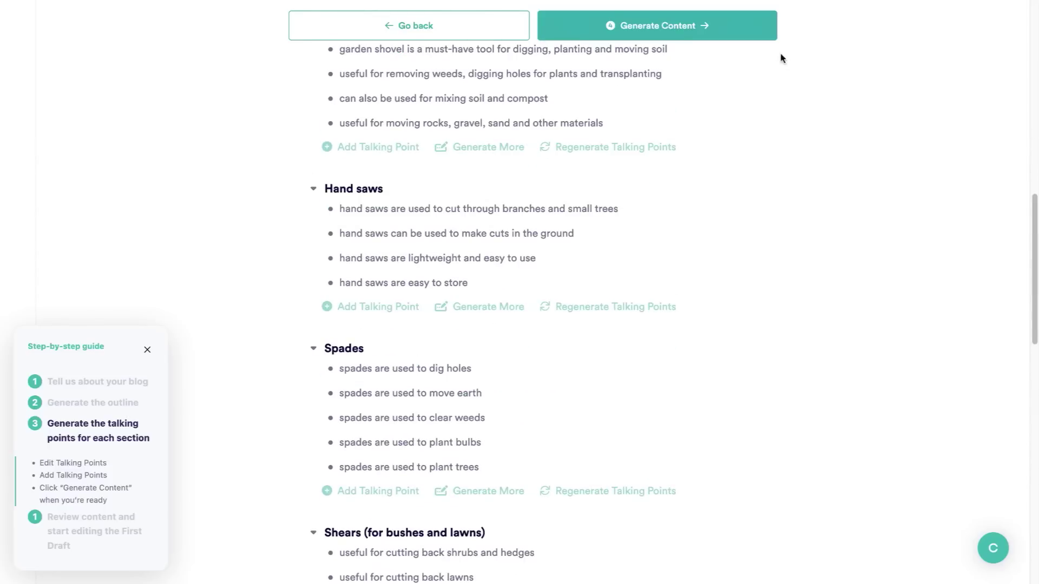
Generate the intro and section paragraphs, review them, and create the blog post.
click(760, 32)
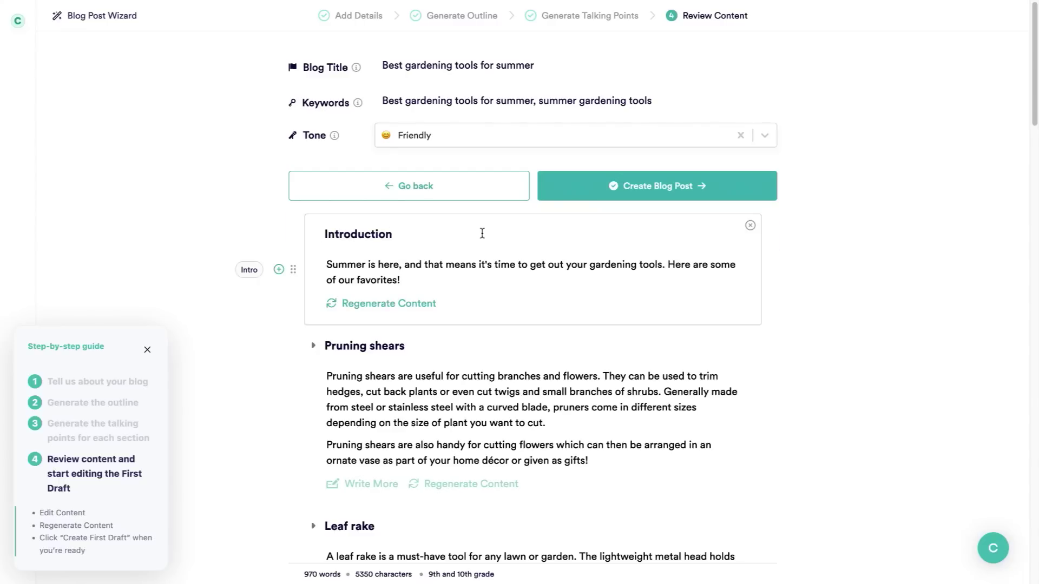
scroll(482, 233, down, 1)
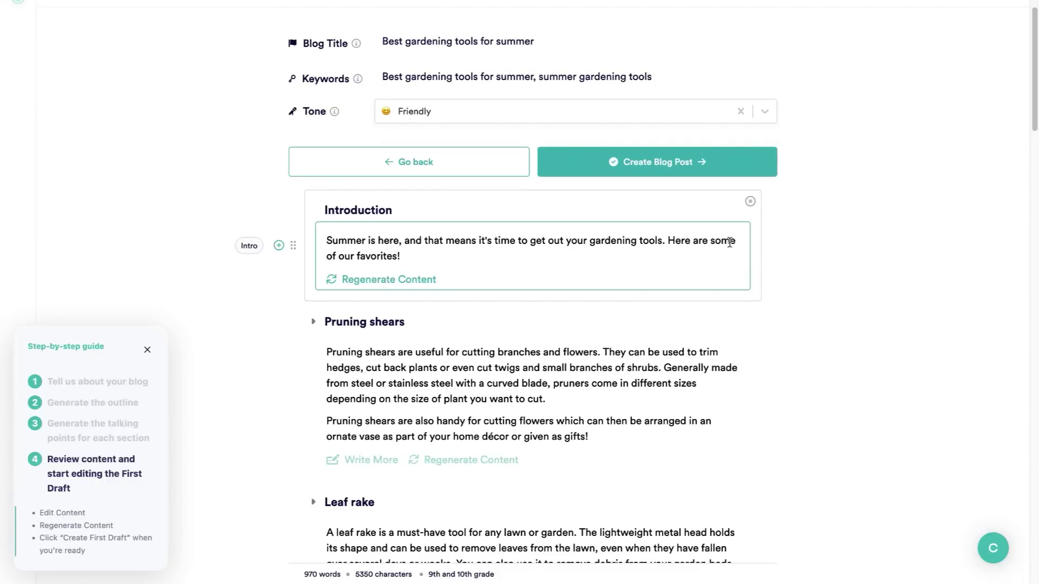
scroll(458, 261, down, 1)
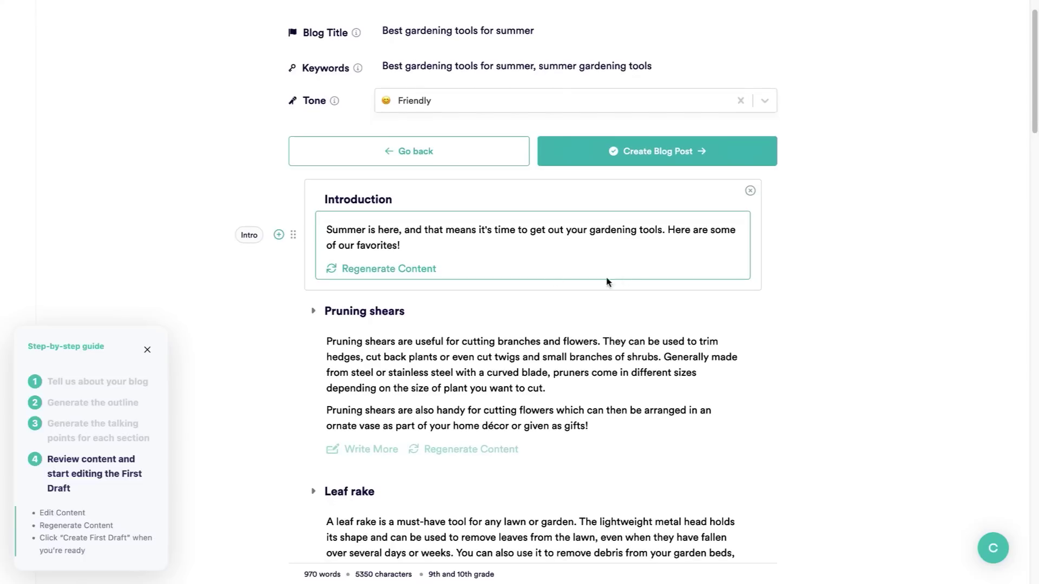
scroll(830, 276, down, 3)
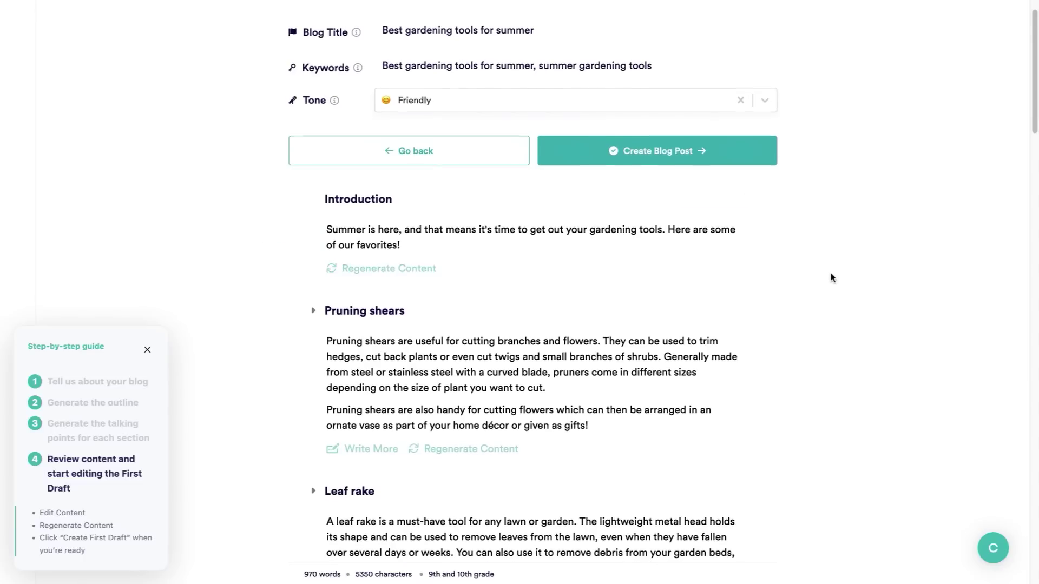
scroll(831, 277, down, 3)
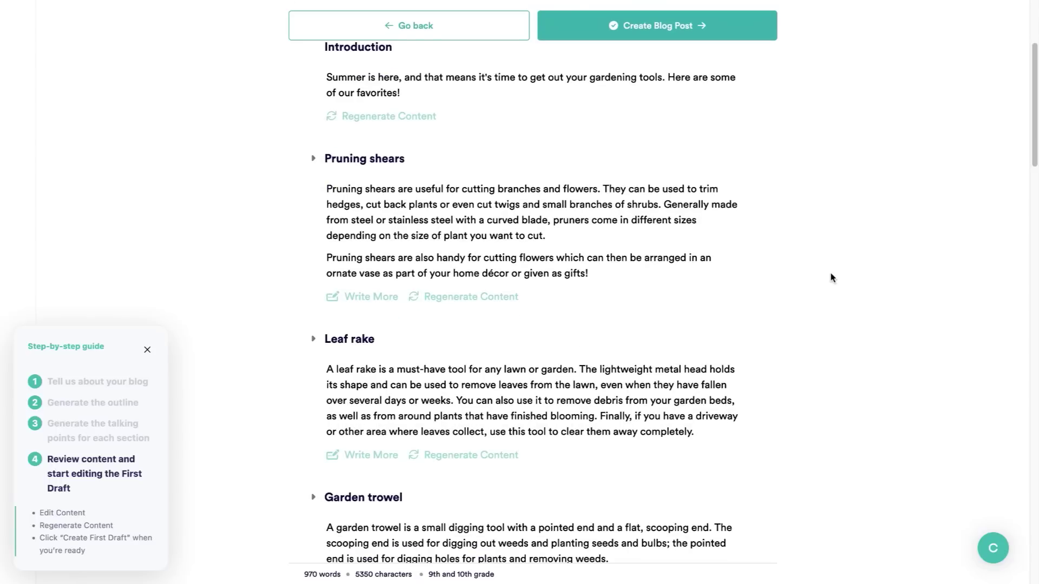
scroll(831, 277, down, 1)
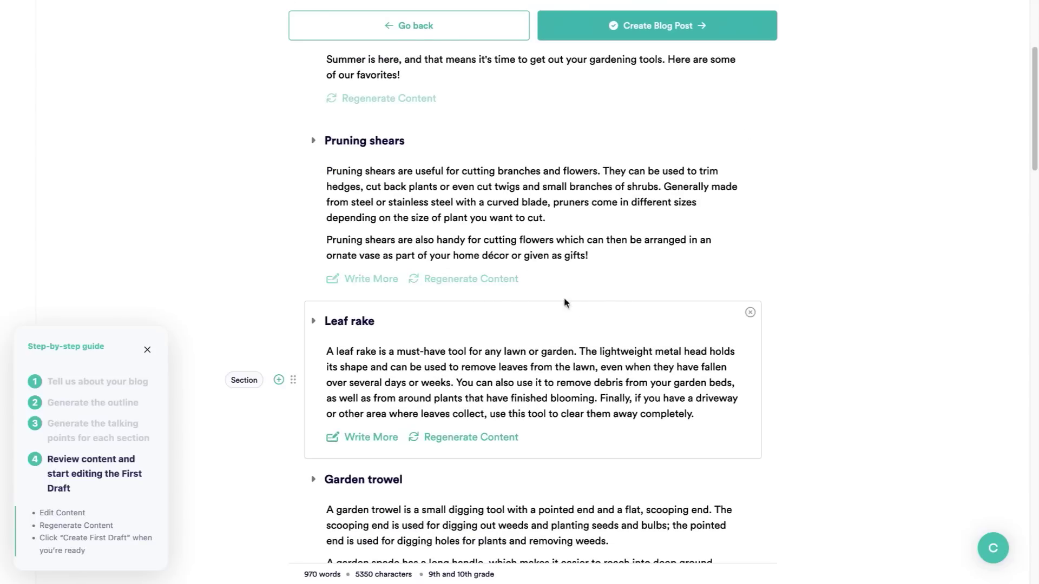
scroll(578, 300, down, 4)
scroll(591, 297, down, 9)
scroll(591, 301, down, 9)
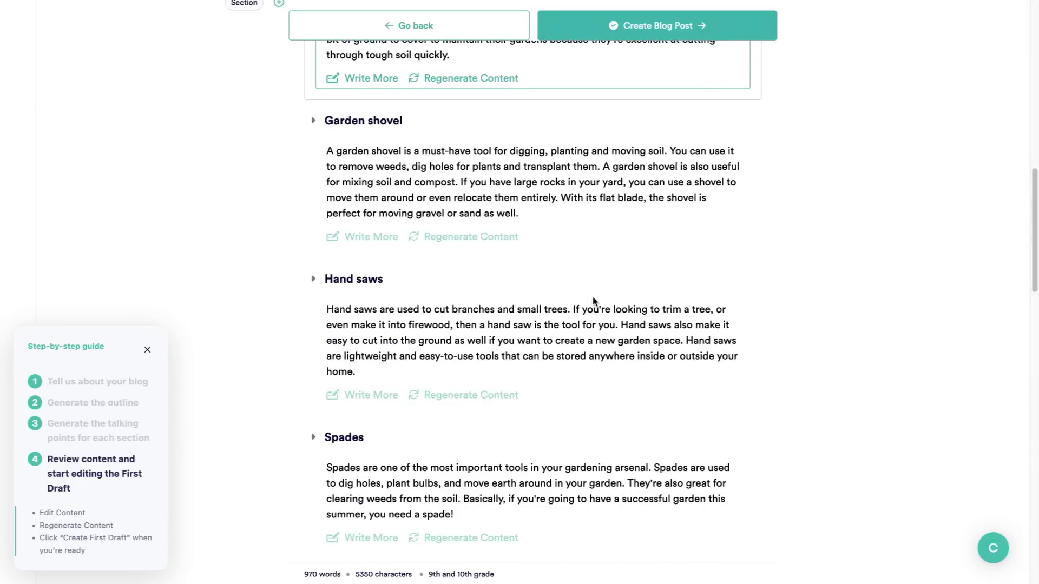
scroll(757, 66, up, 16)
click(729, 28)
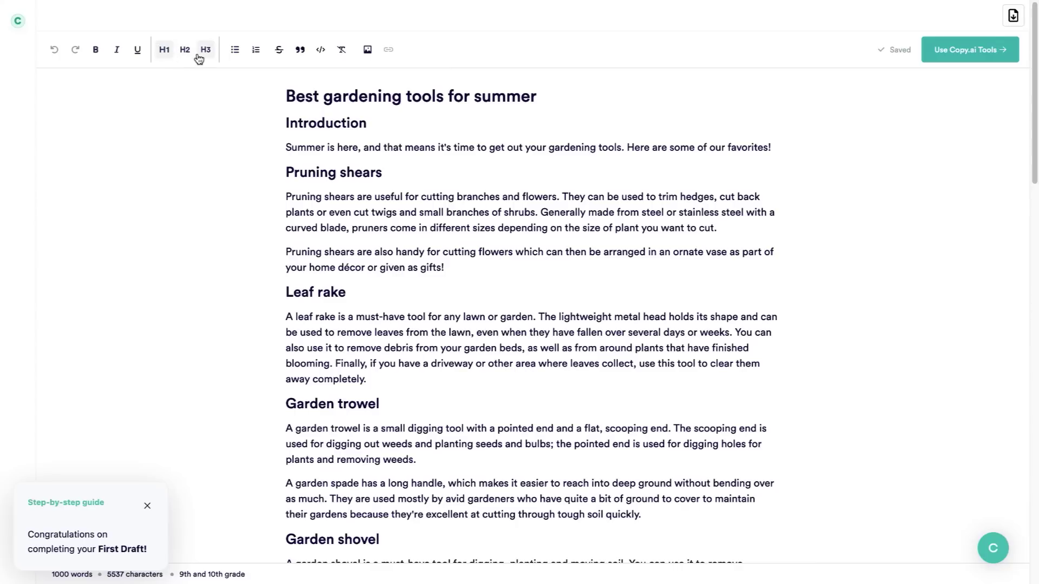
Dismiss the step-by-step guide and review the draft from the Pruning shears heading.
click(442, 98)
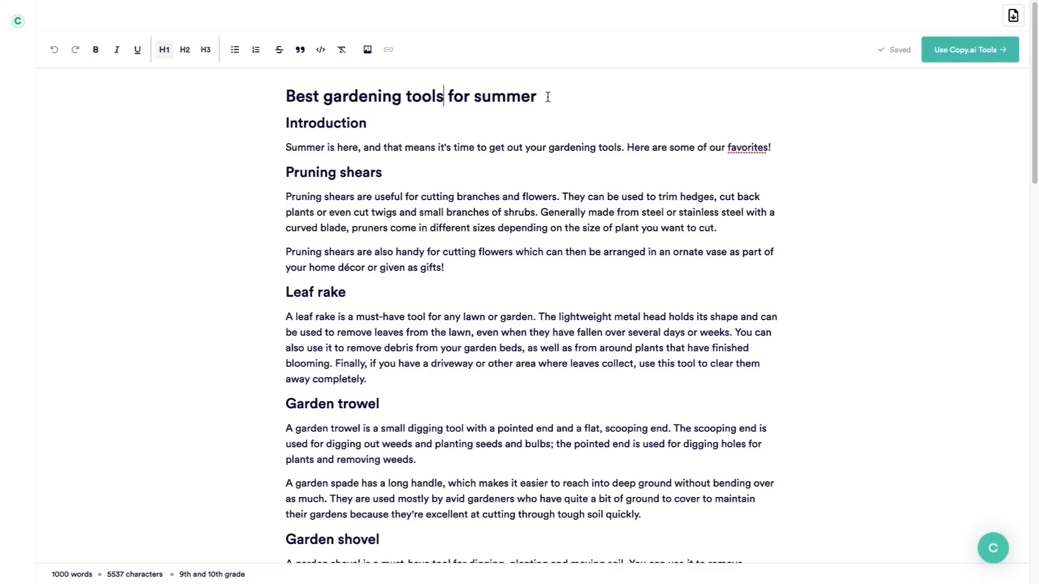
click(364, 173)
scroll(529, 266, down, 7)
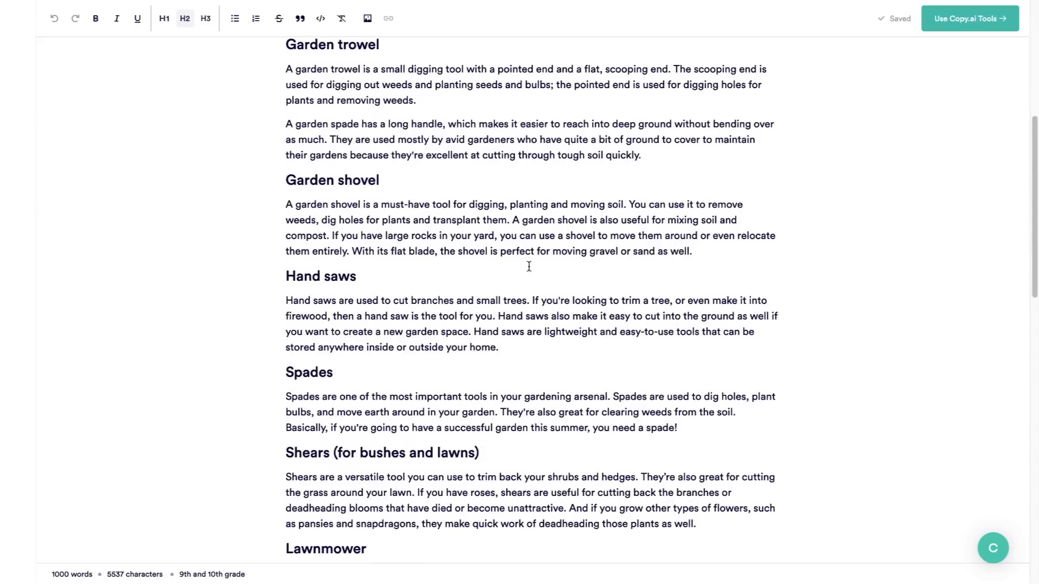
scroll(528, 266, up, 7)
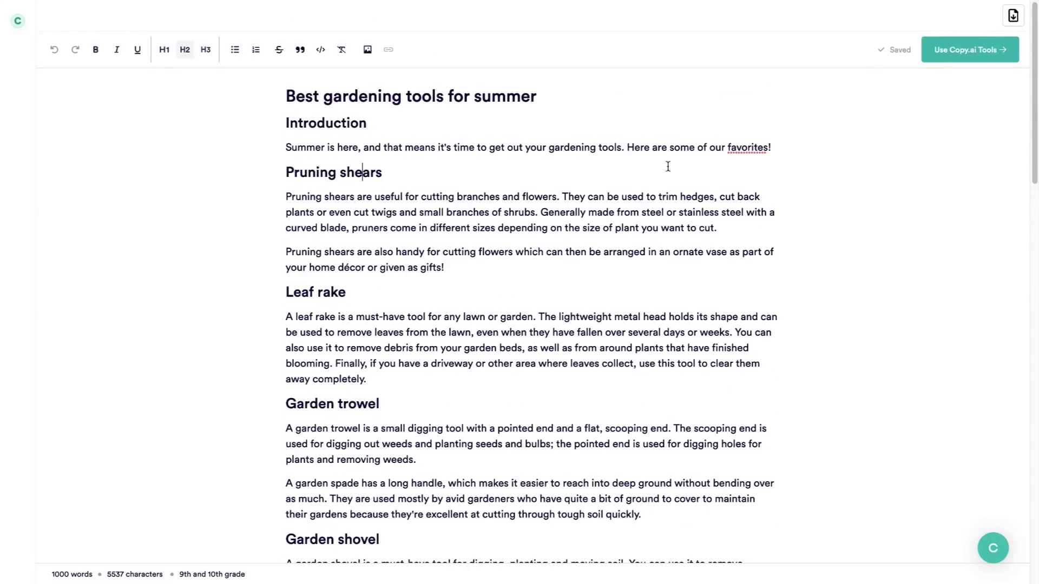
Append the fourth Write More suggestion to the intro, then start a new empty paragraph.
click(771, 149)
key(Return)
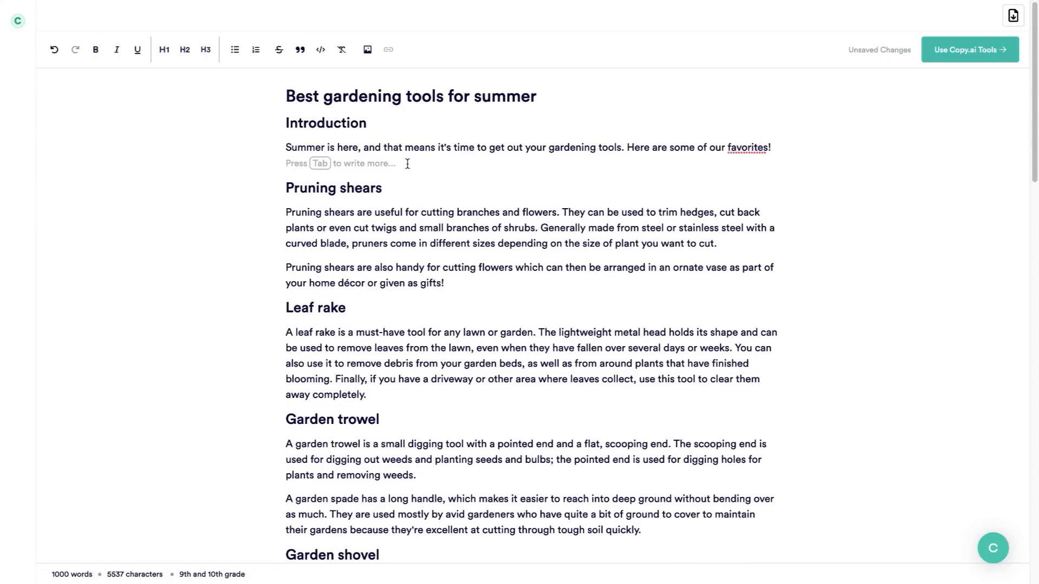
key(Tab)
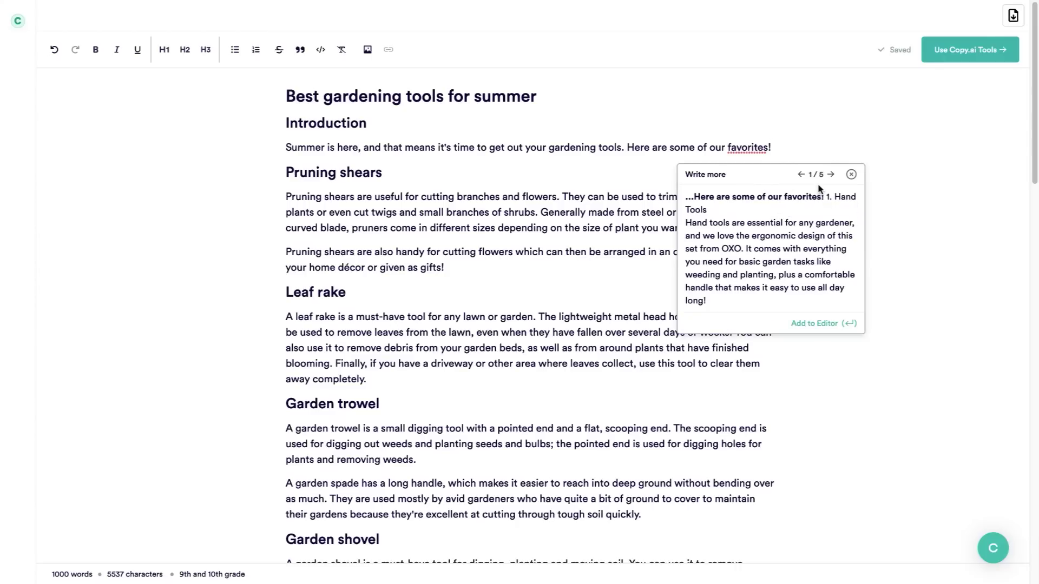
click(829, 176)
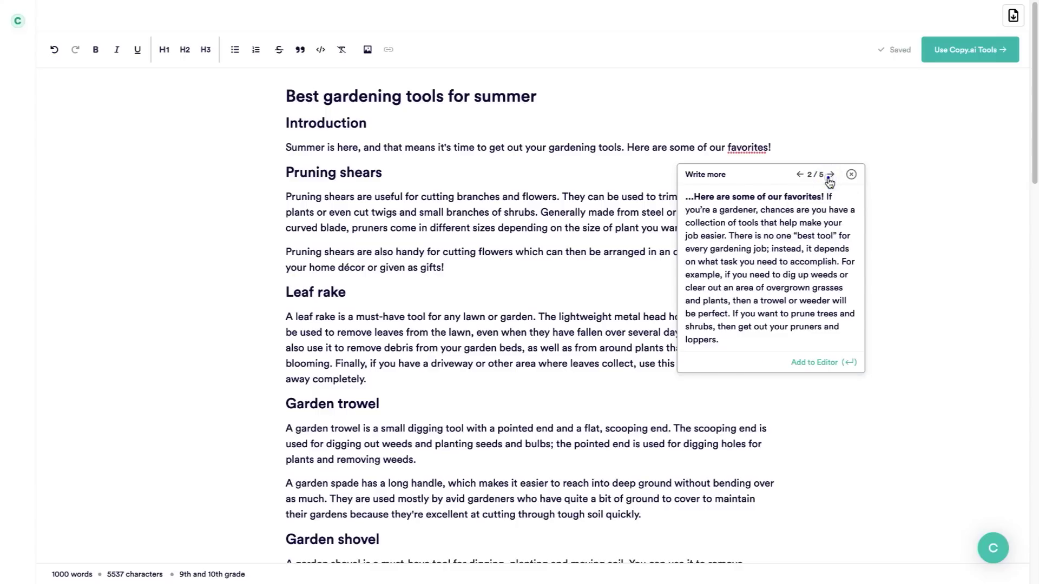
click(829, 176)
click(829, 176)
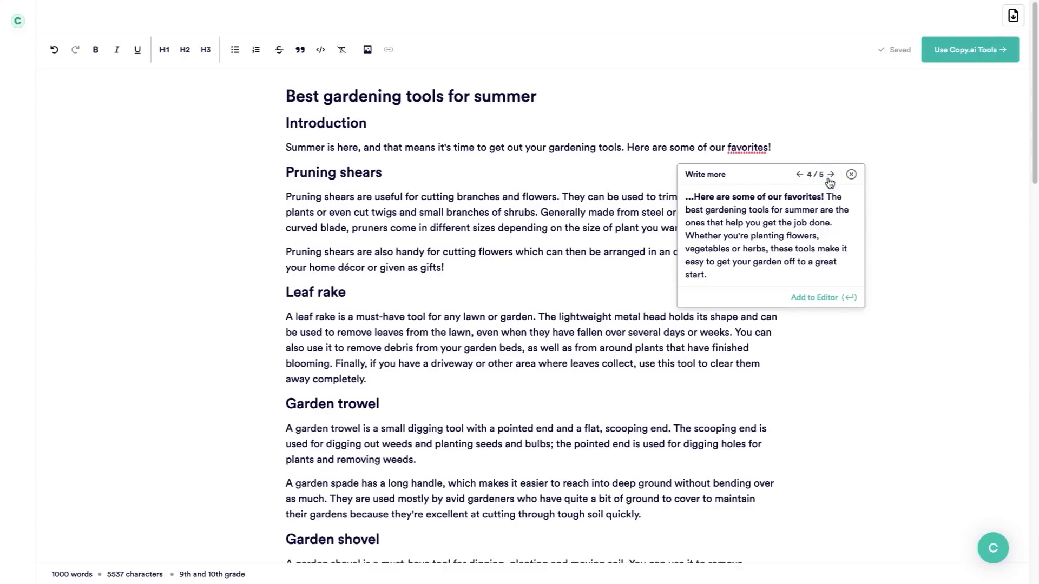
click(829, 175)
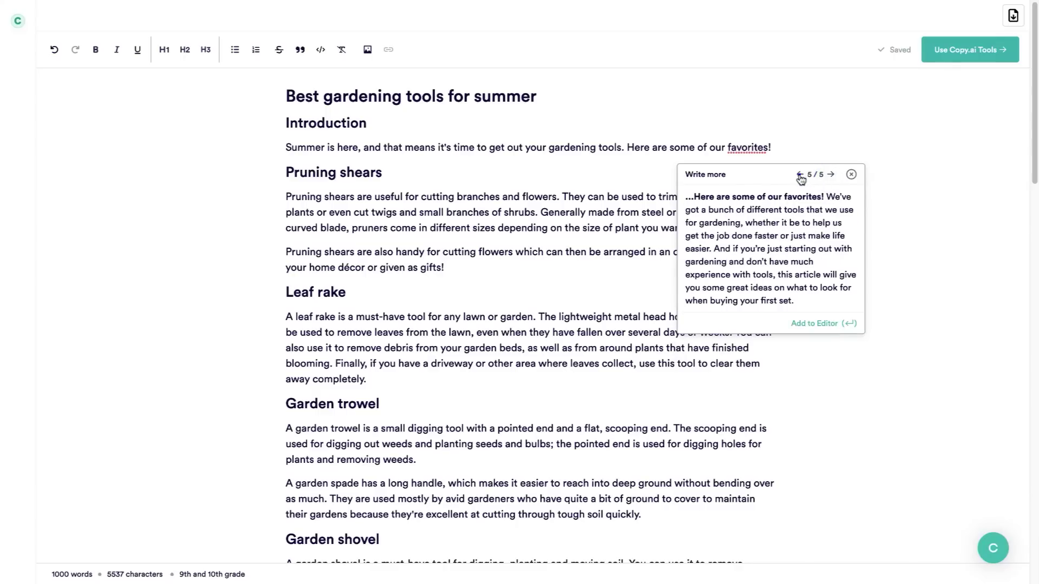
click(799, 175)
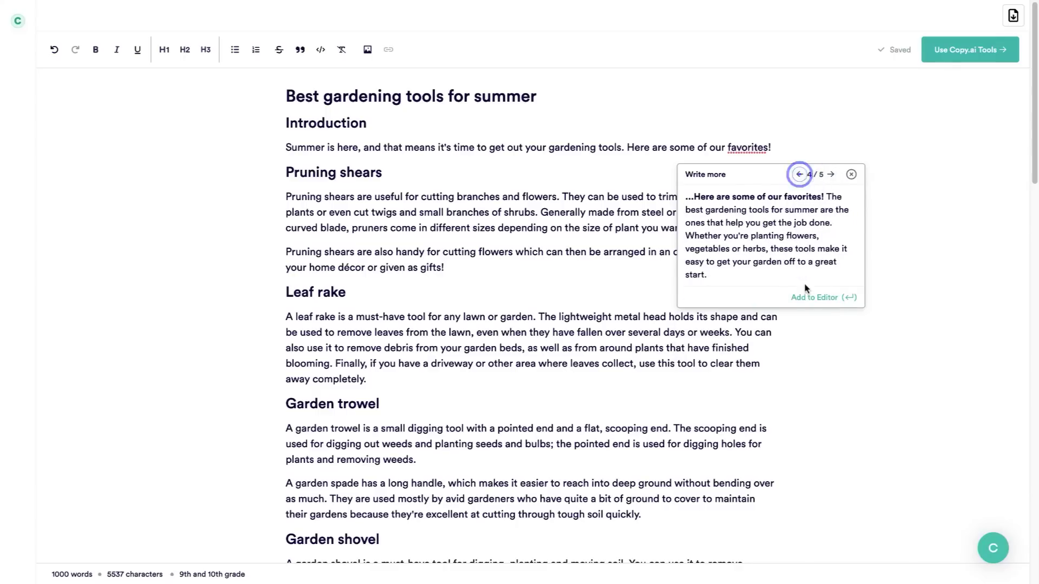
click(835, 297)
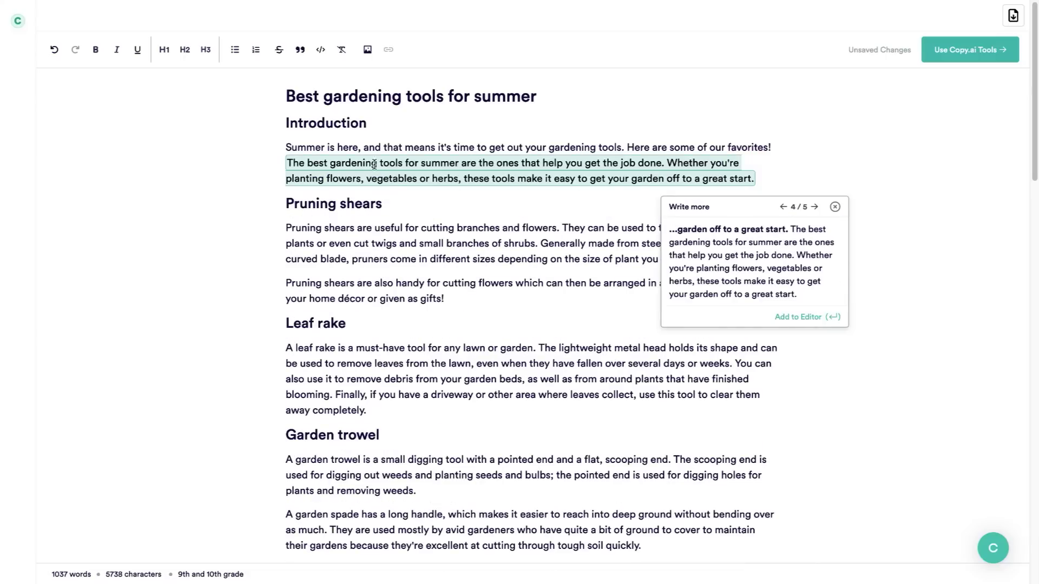
click(765, 180)
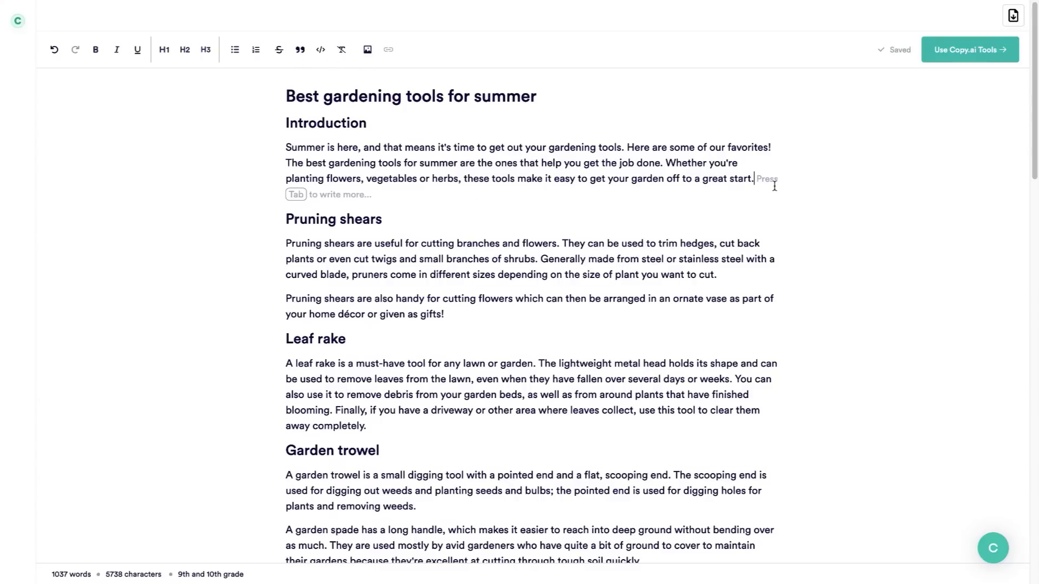
key(Return)
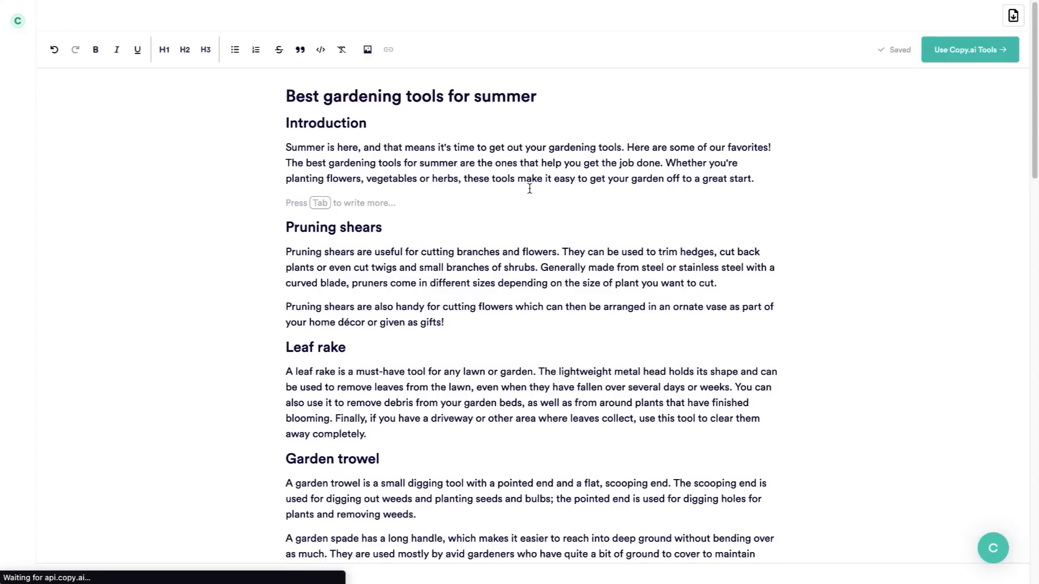
click(368, 50)
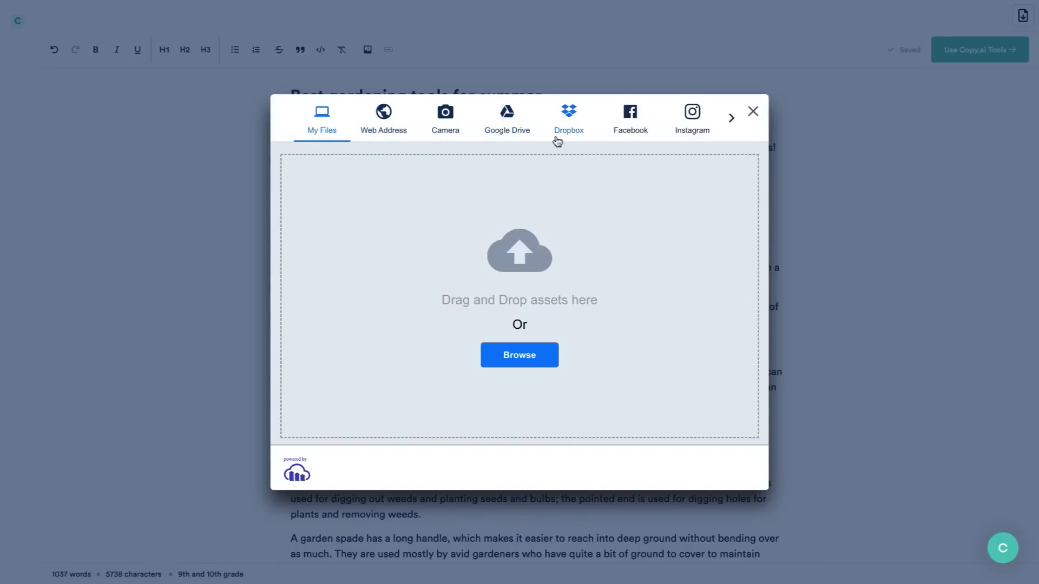
click(732, 119)
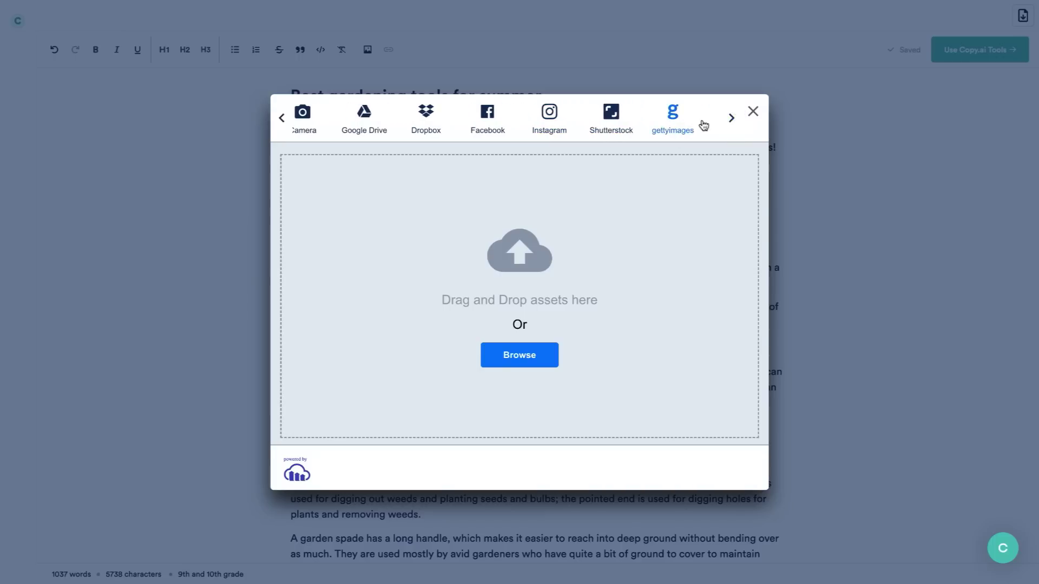
click(732, 118)
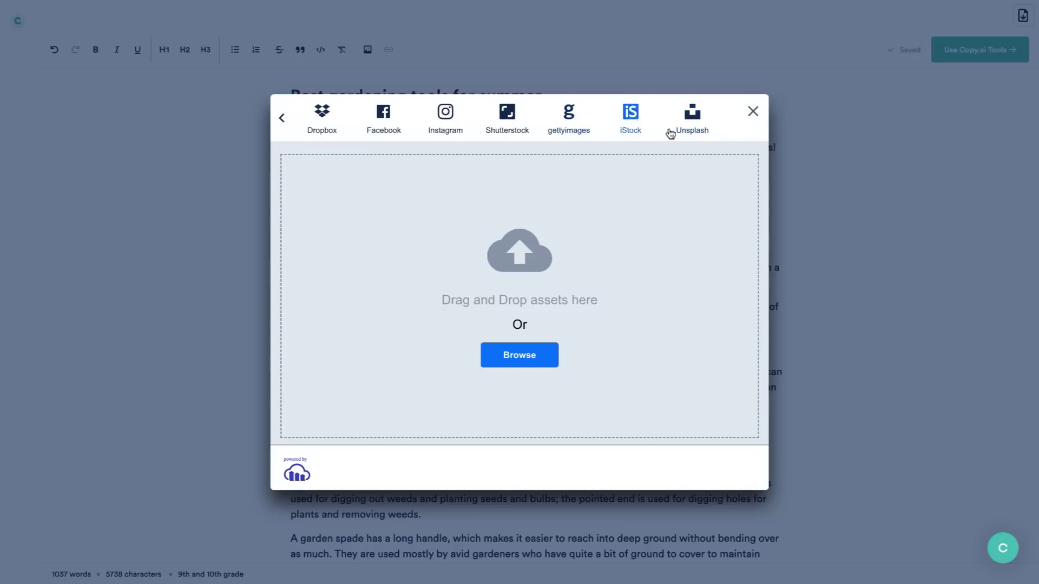
click(692, 125)
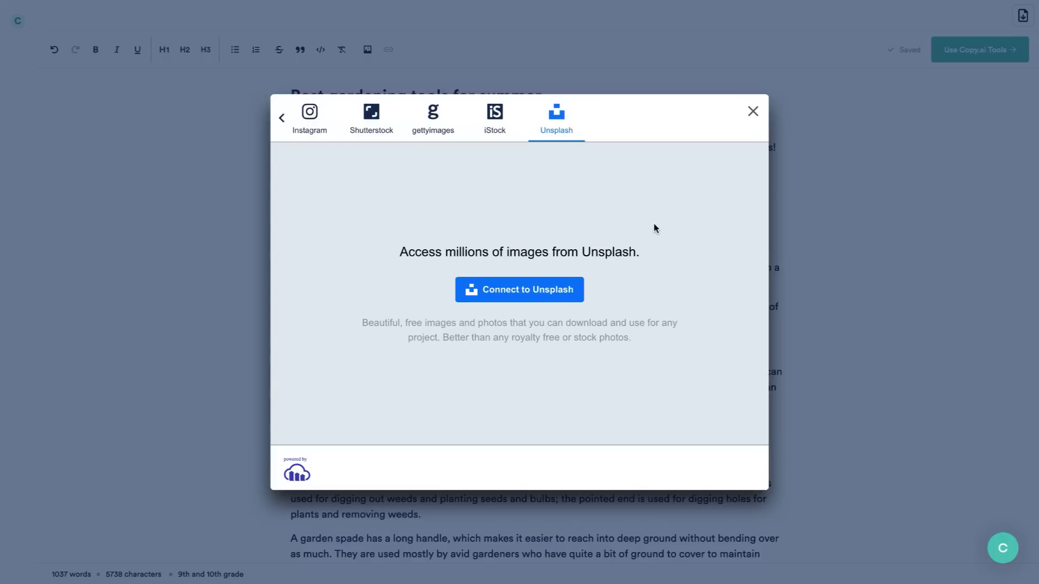
click(752, 118)
scroll(686, 249, down, 6)
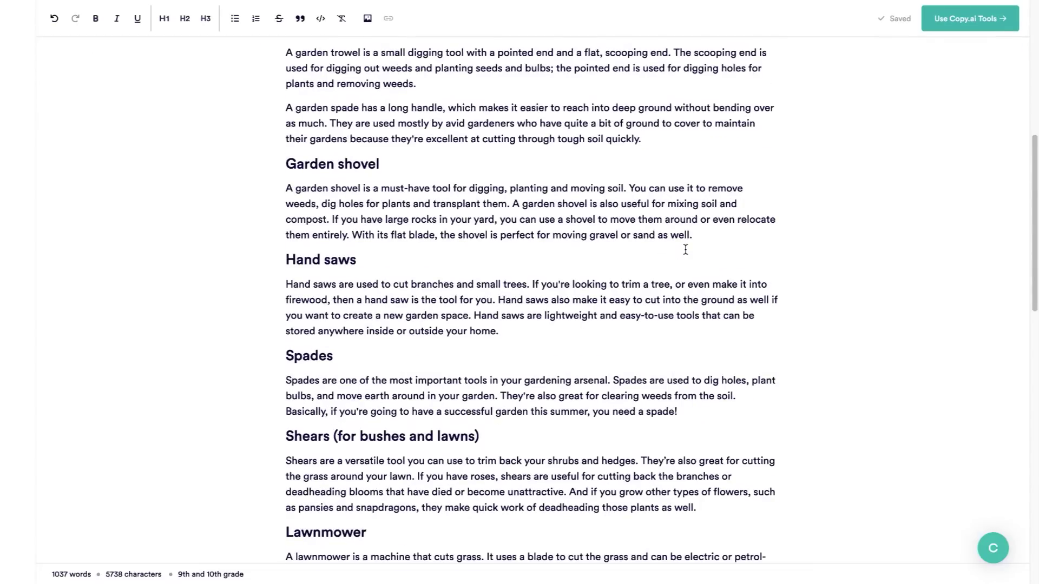
scroll(685, 249, down, 7)
scroll(685, 249, down, 4)
scroll(685, 249, up, 9)
scroll(684, 249, up, 8)
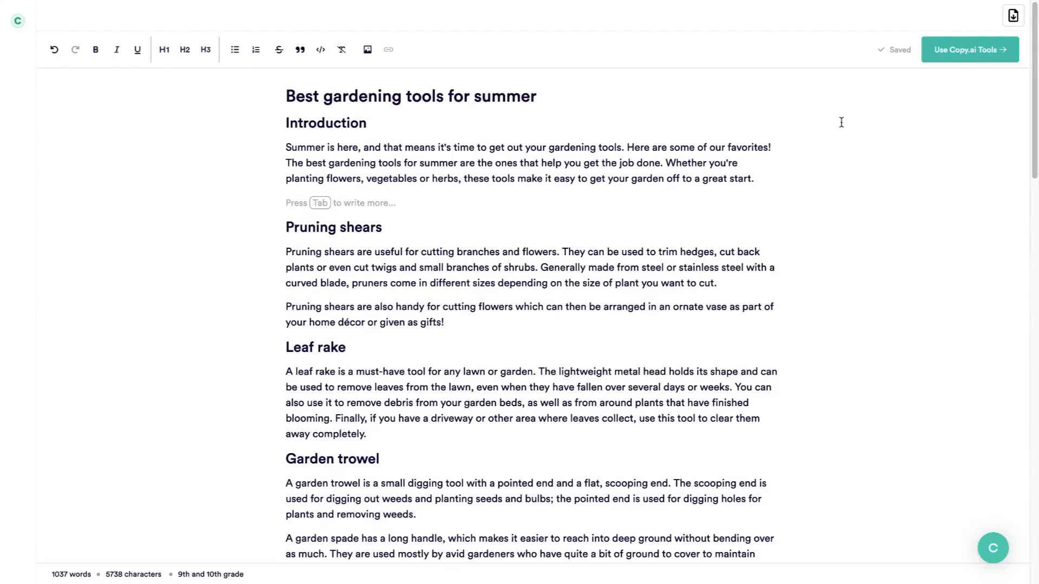
Open the Copy.ai tools panel and put the caret in the Pruning shears heading.
click(974, 59)
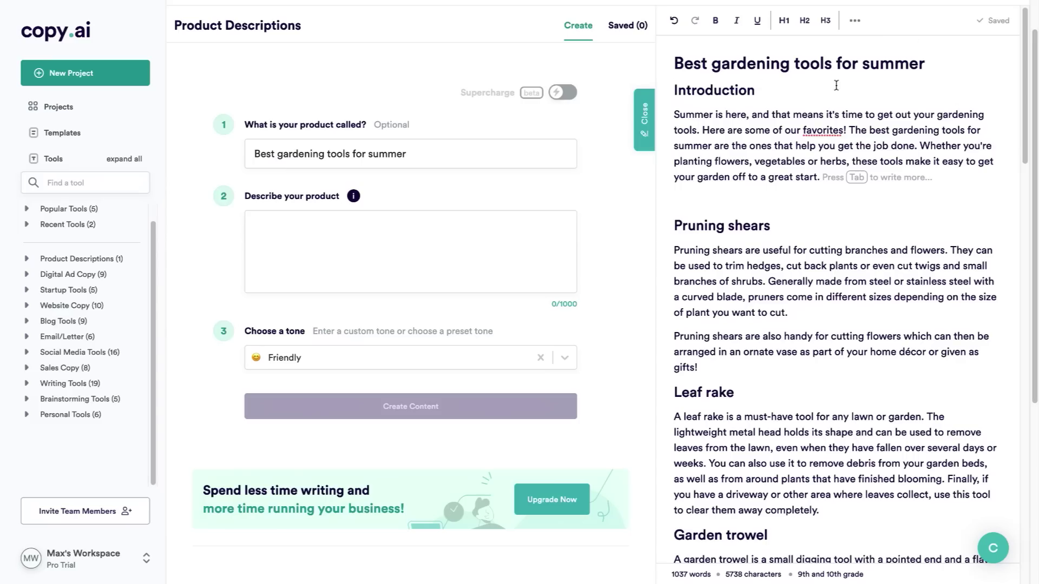
click(898, 176)
click(785, 229)
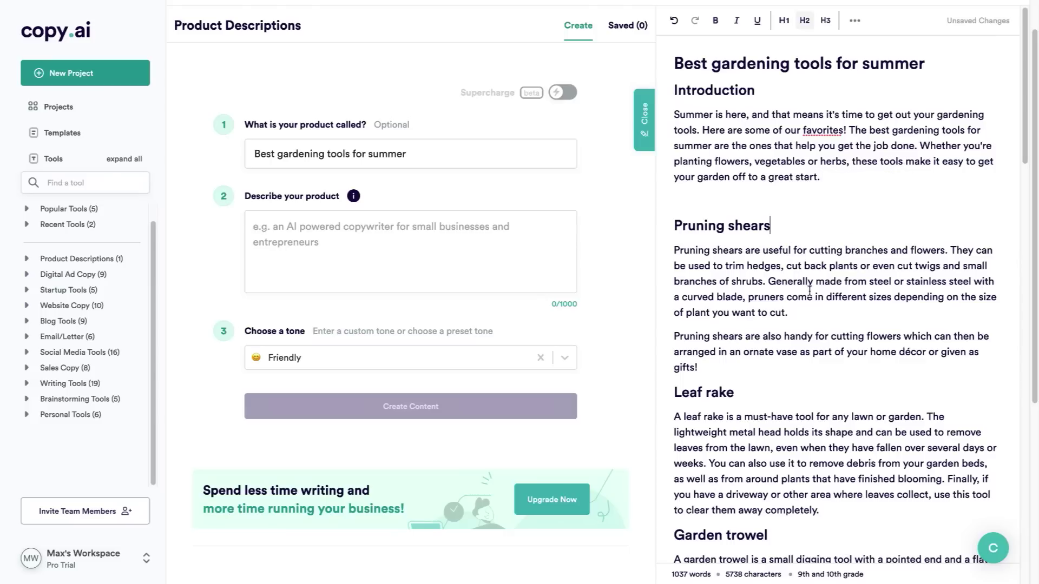
scroll(810, 290, down, 2)
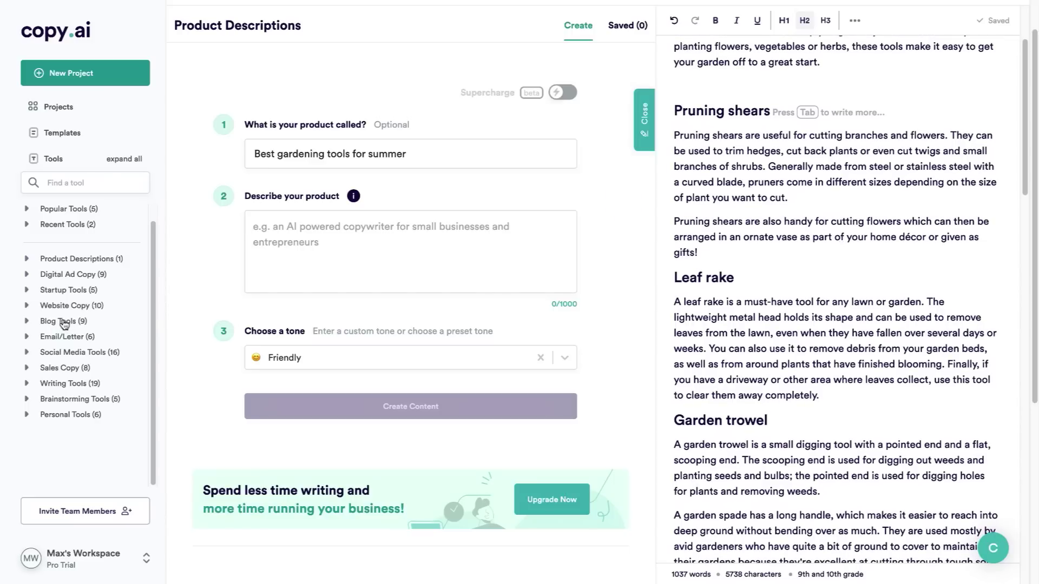
Expand Blog Tools in the sidebar and check the 1037-word count.
click(64, 322)
scroll(87, 320, down, 1)
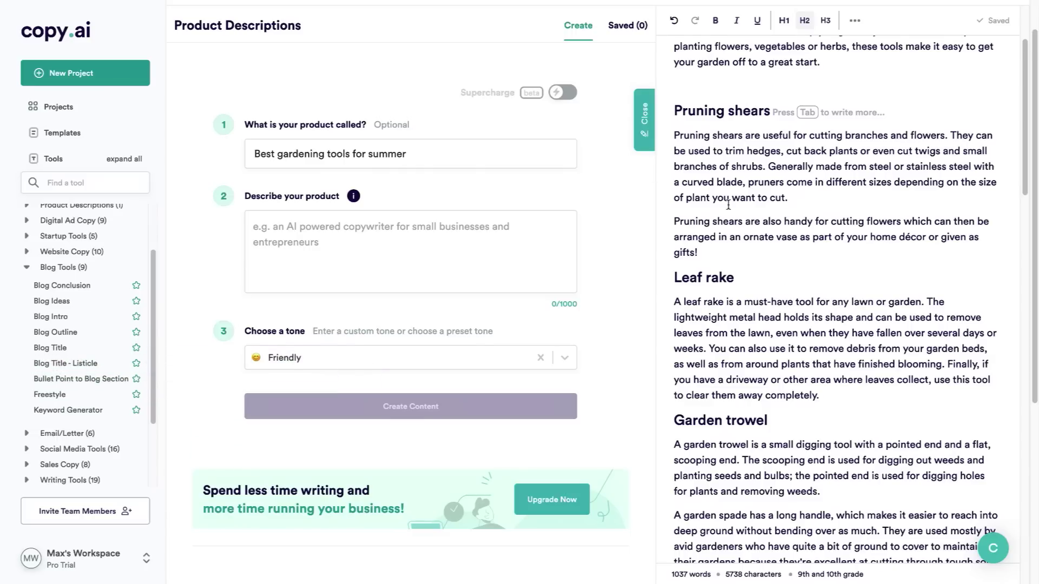
scroll(630, 229, down, 1)
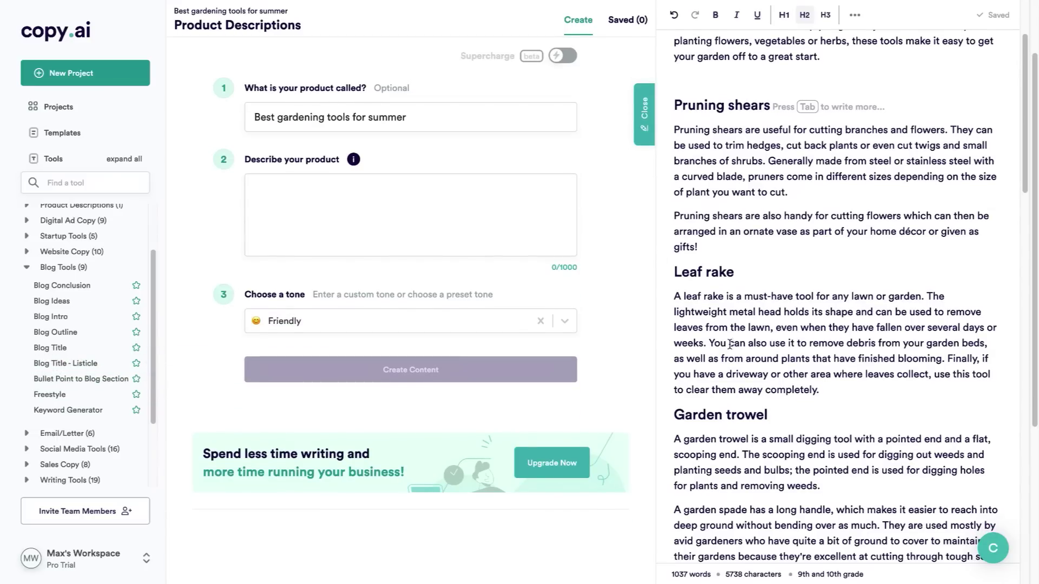
drag(671, 575, 713, 578)
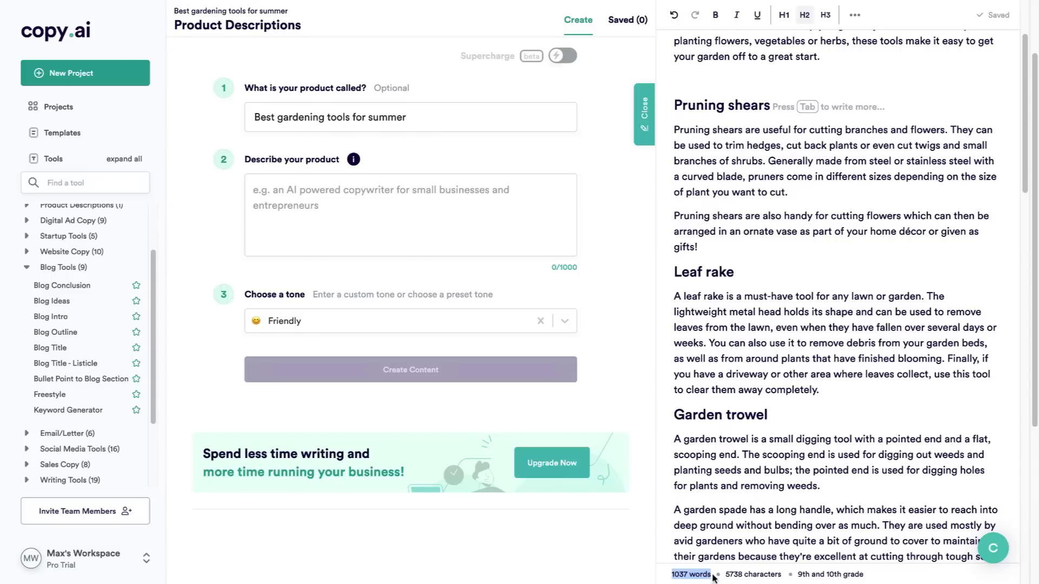
click(713, 578)
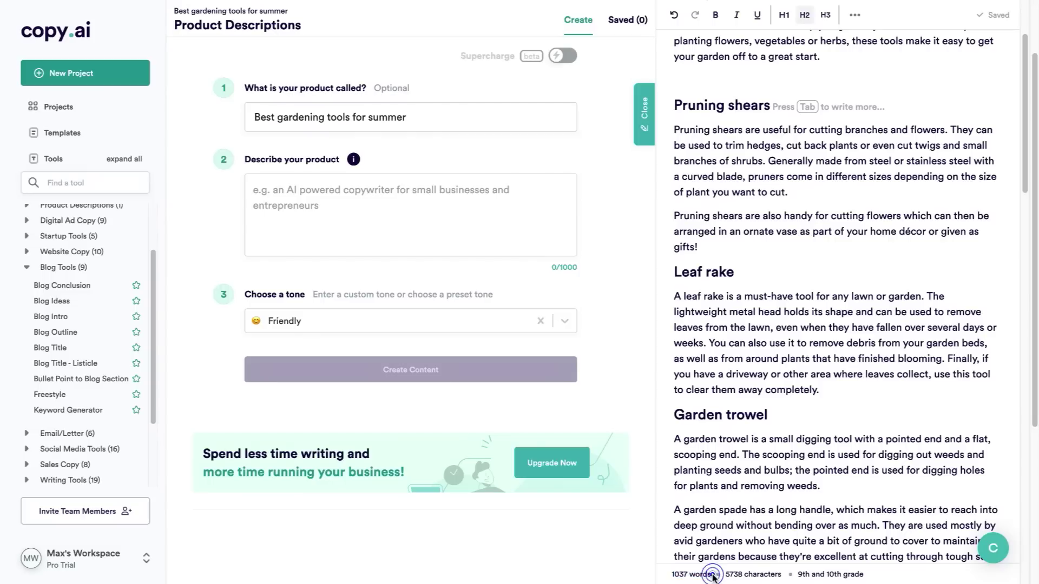
mouse_move(803, 575)
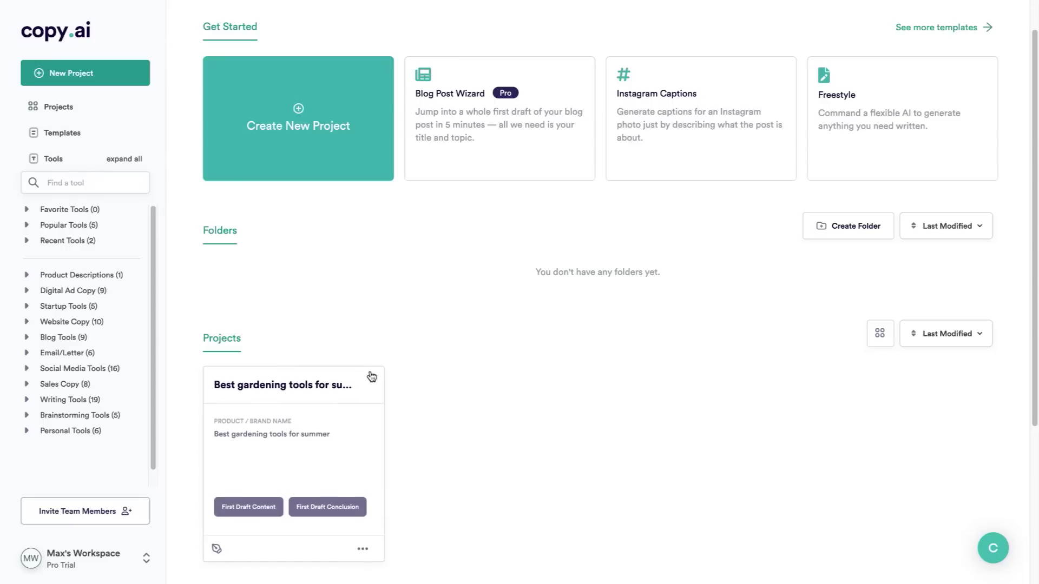
click(308, 386)
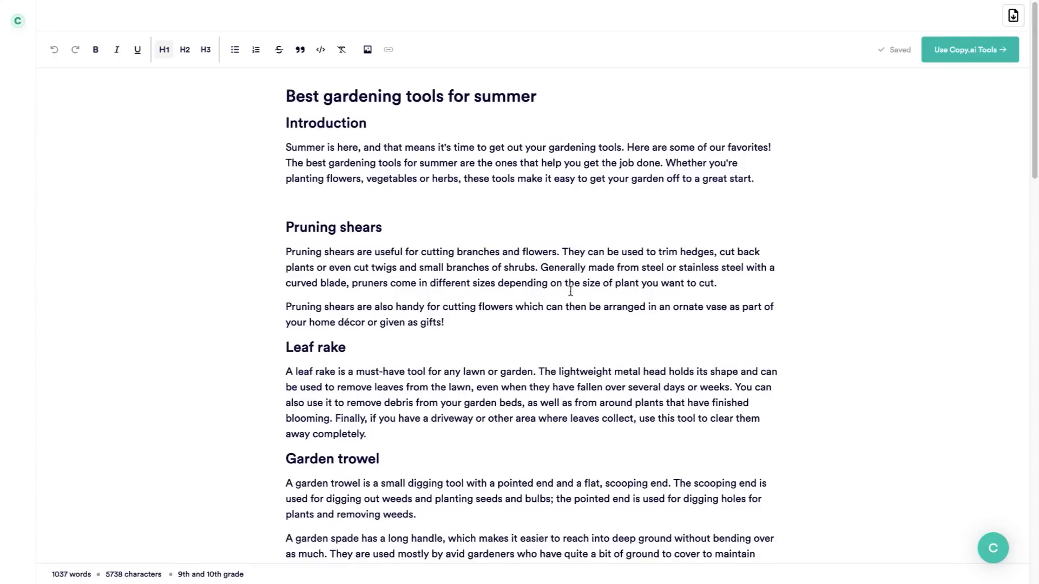
scroll(631, 292, down, 2)
scroll(631, 292, up, 2)
scroll(777, 278, down, 3)
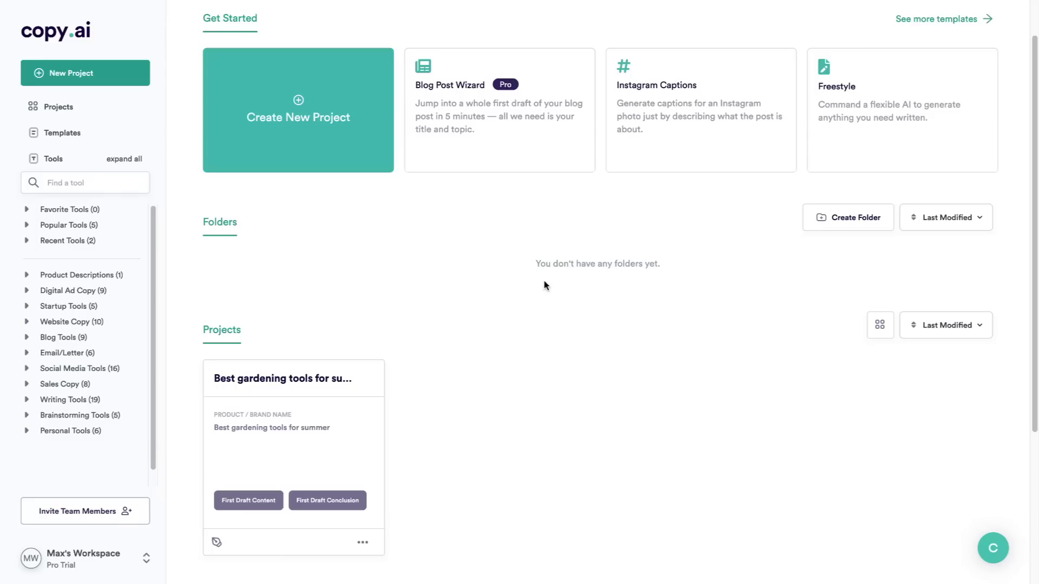
click(536, 238)
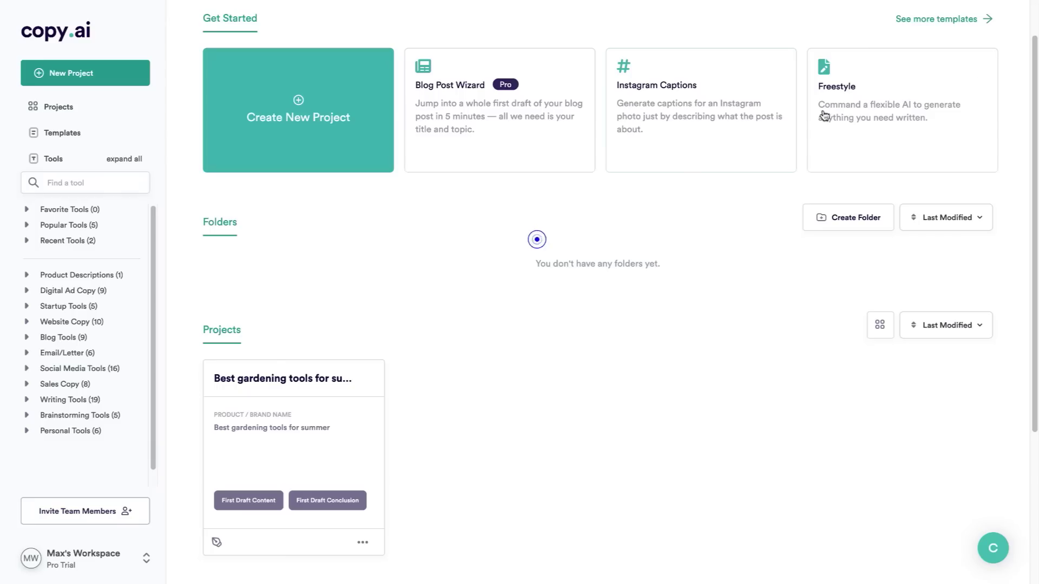
Open the All Templates gallery and browse down to video templates like Youtube Video Description.
click(950, 22)
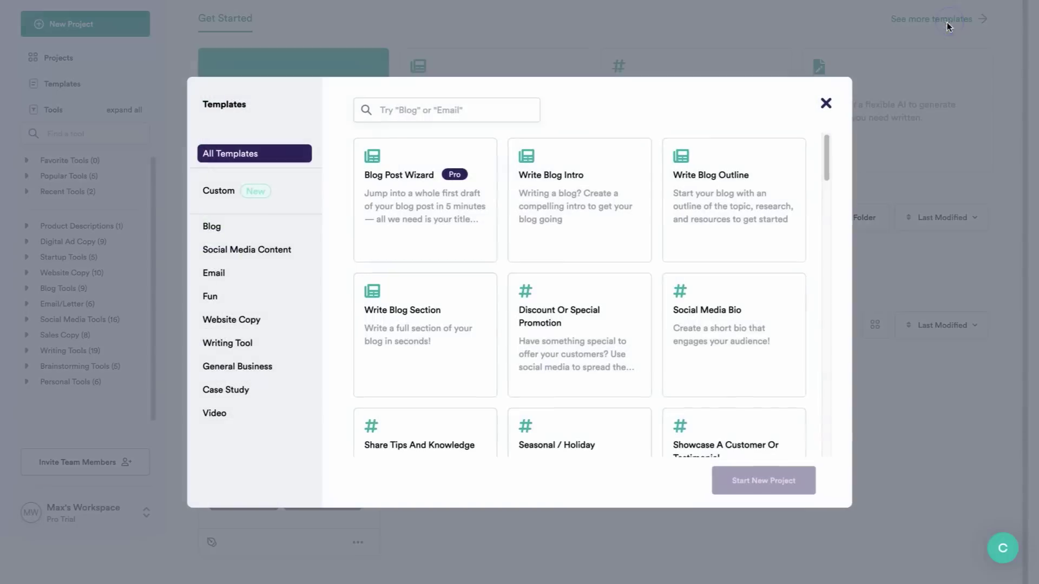
scroll(659, 249, down, 6)
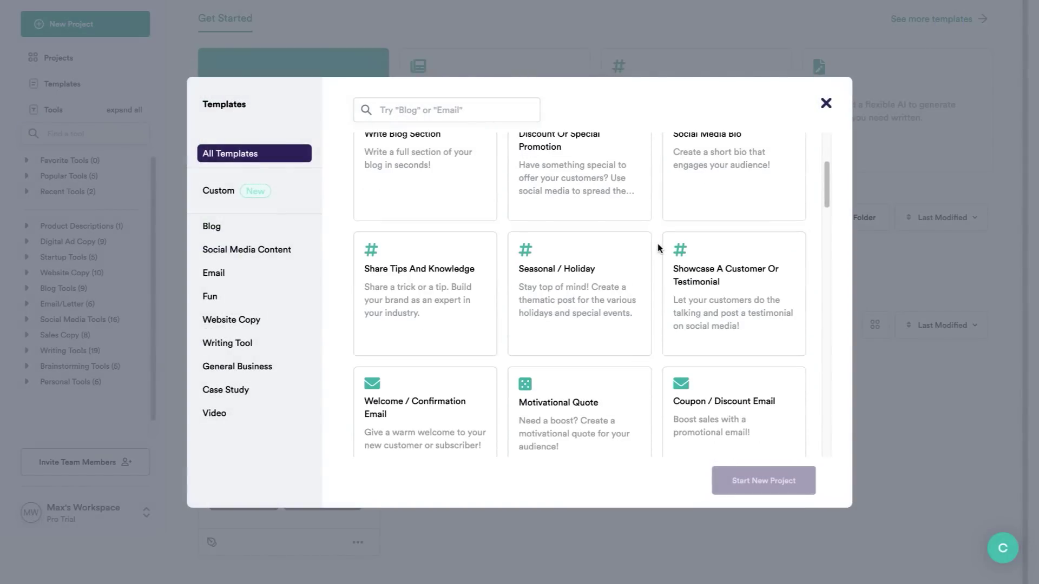
scroll(659, 248, down, 7)
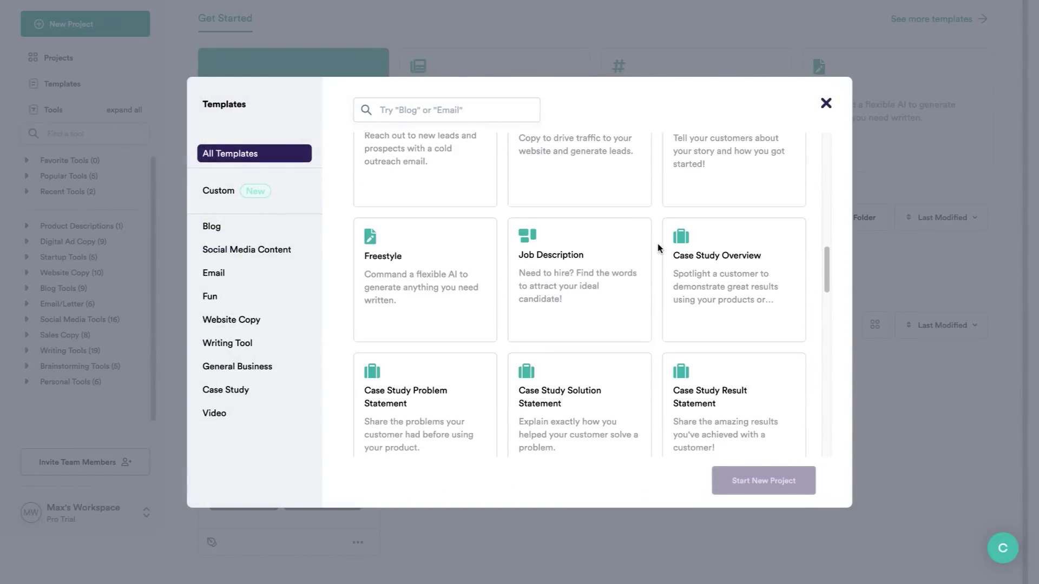
scroll(659, 248, down, 5)
scroll(659, 248, down, 6)
scroll(659, 248, down, 6)
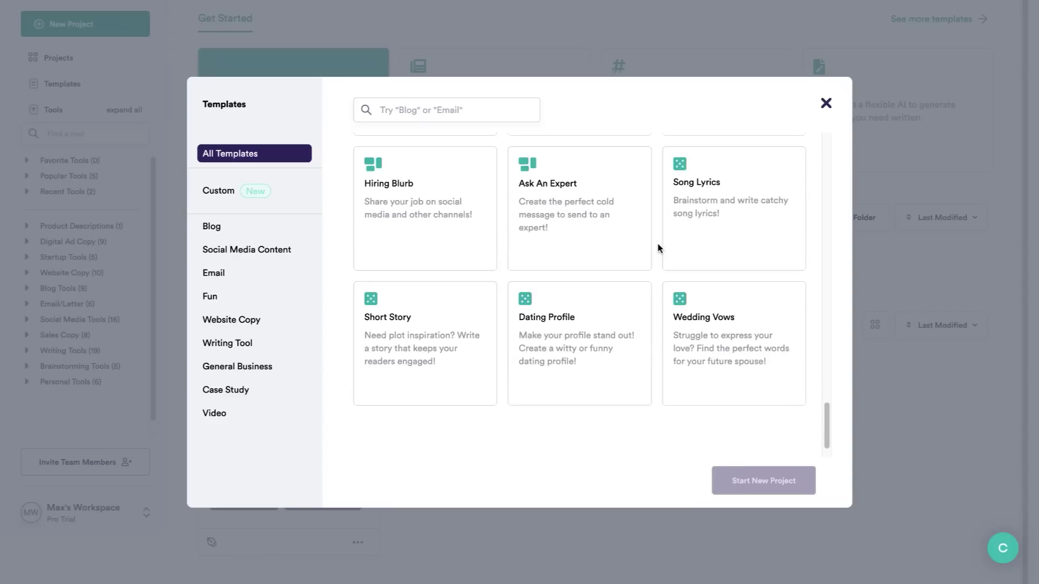
scroll(659, 249, up, 10)
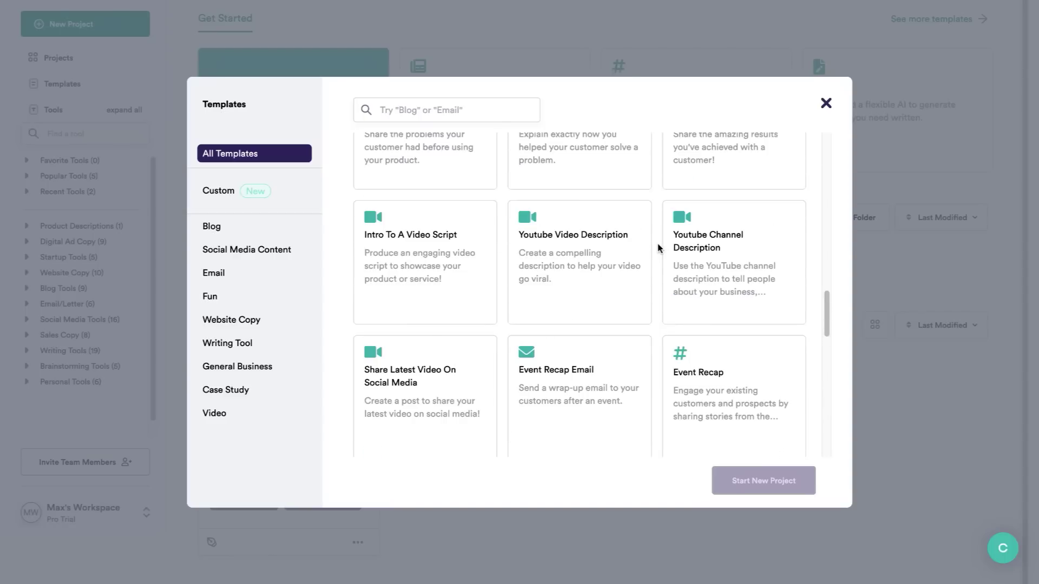